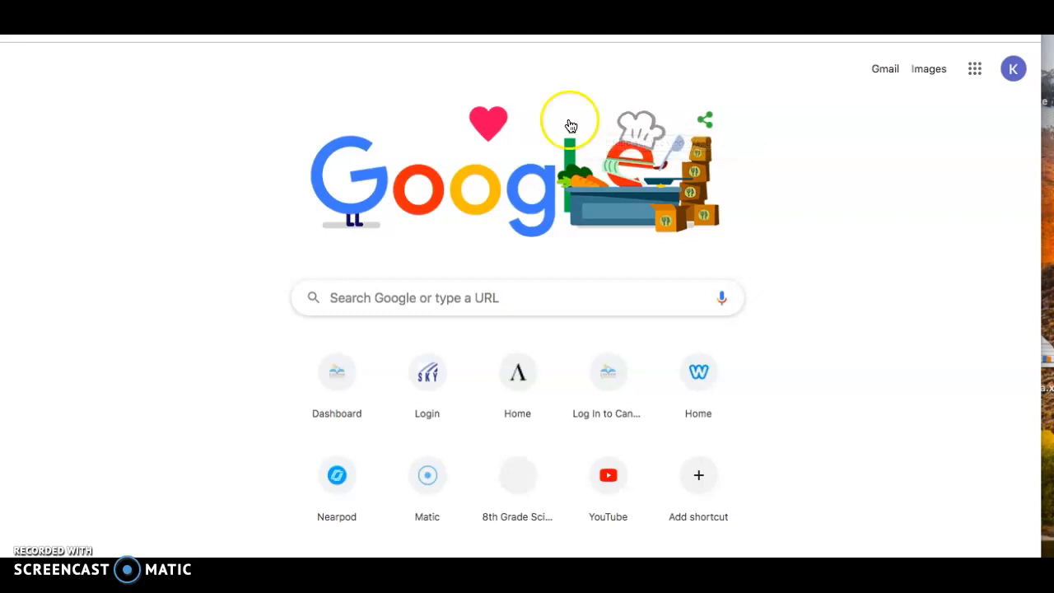
# - Check which Google account is signed in, and start a new blank spreadsheet in Google Sheets
pyautogui.click(1014, 70)
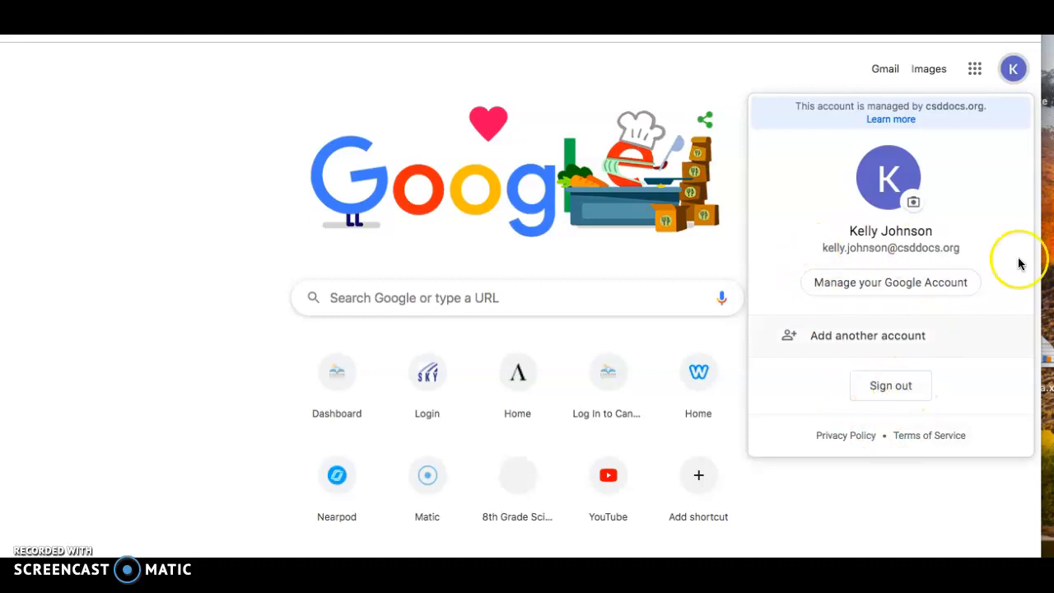
pyautogui.click(674, 71)
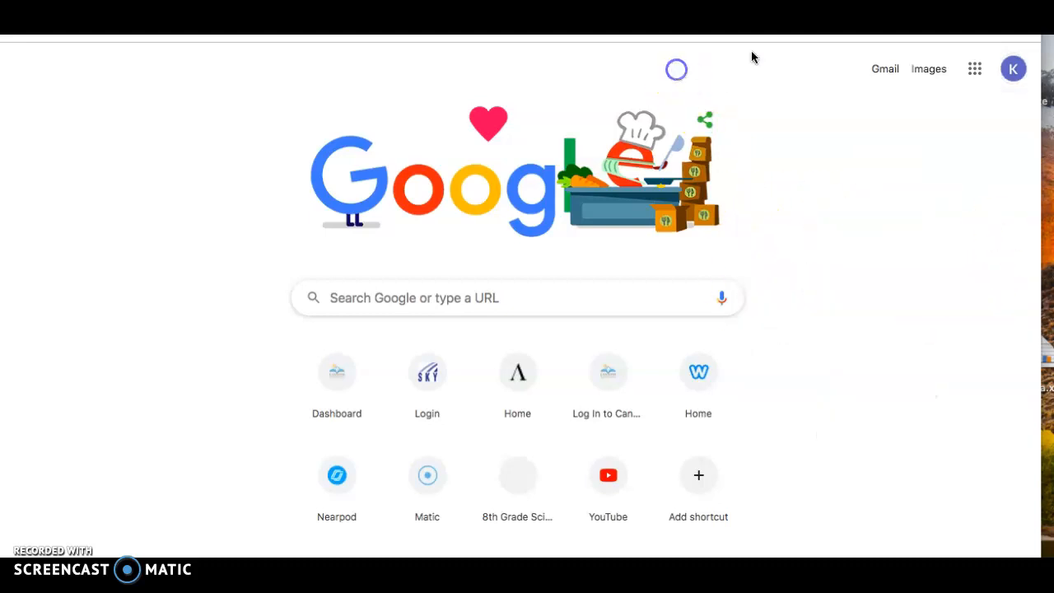
pyautogui.click(979, 74)
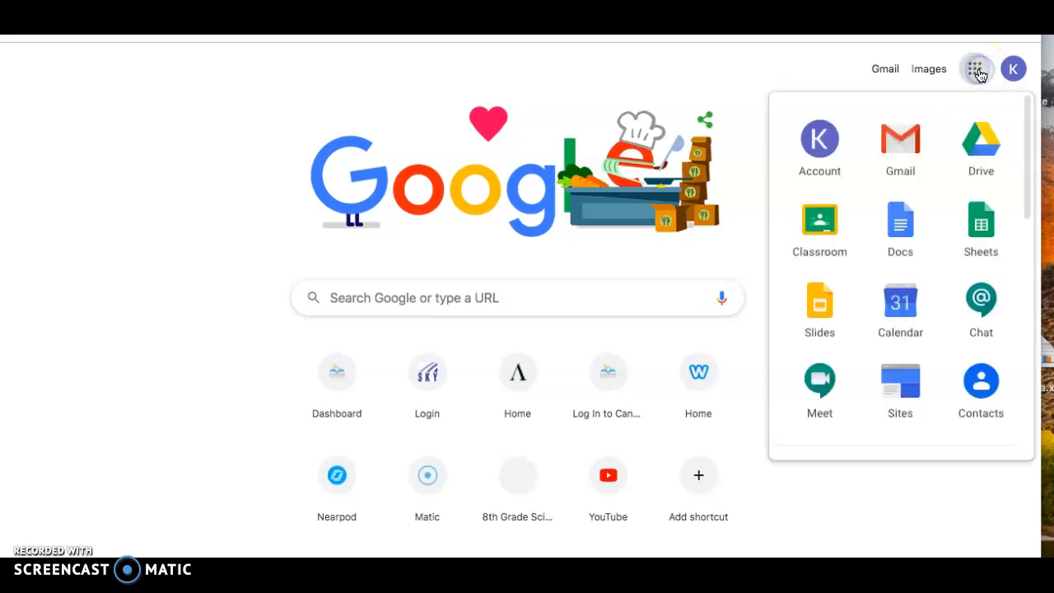
pyautogui.click(985, 220)
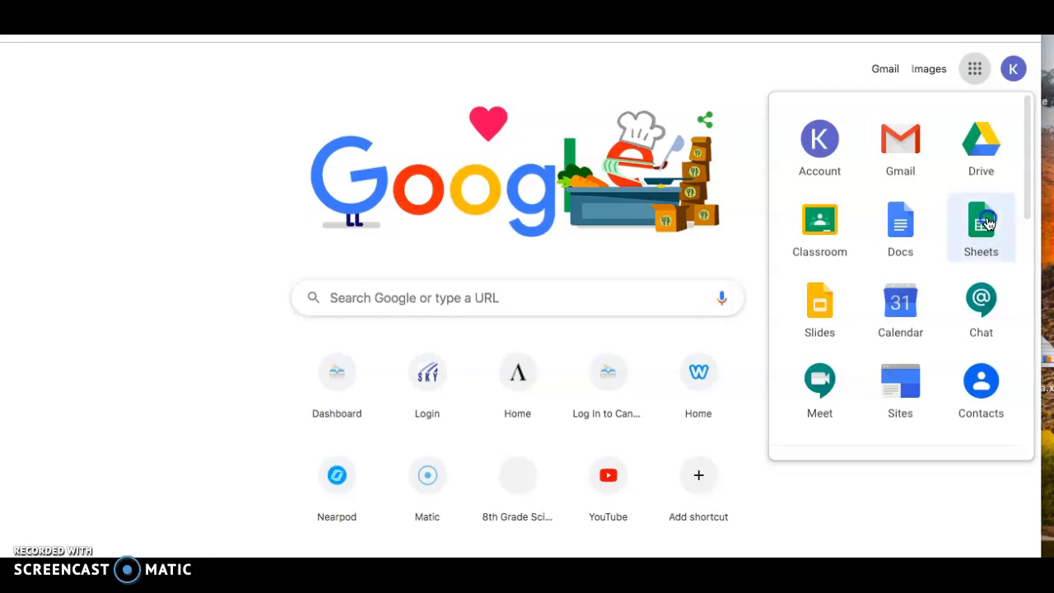
pyautogui.click(985, 222)
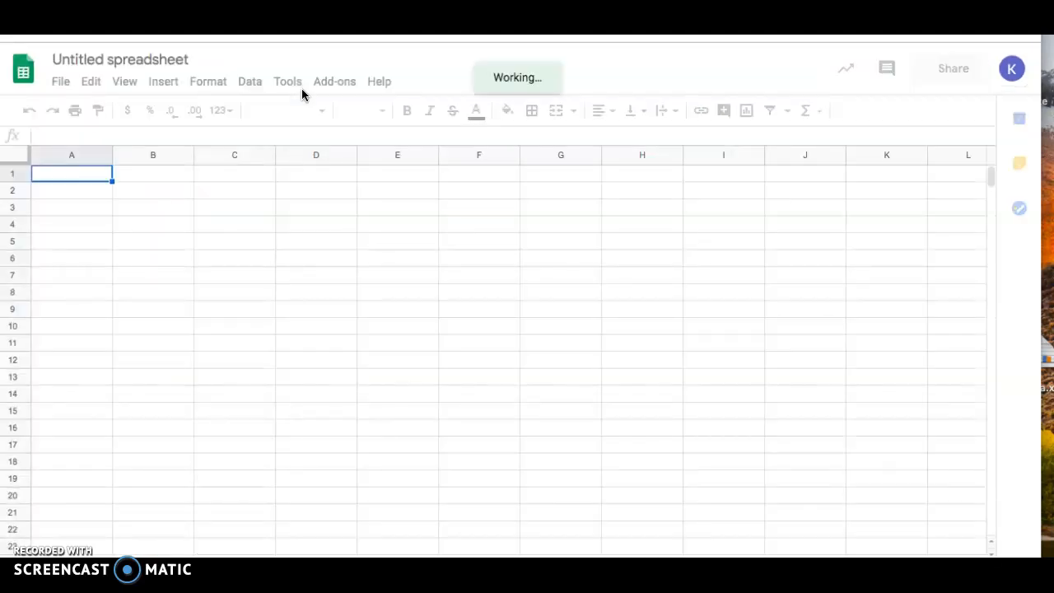
# - Rename the spreadsheet as "Photo Sim Lab Graph"
pyautogui.click(147, 59)
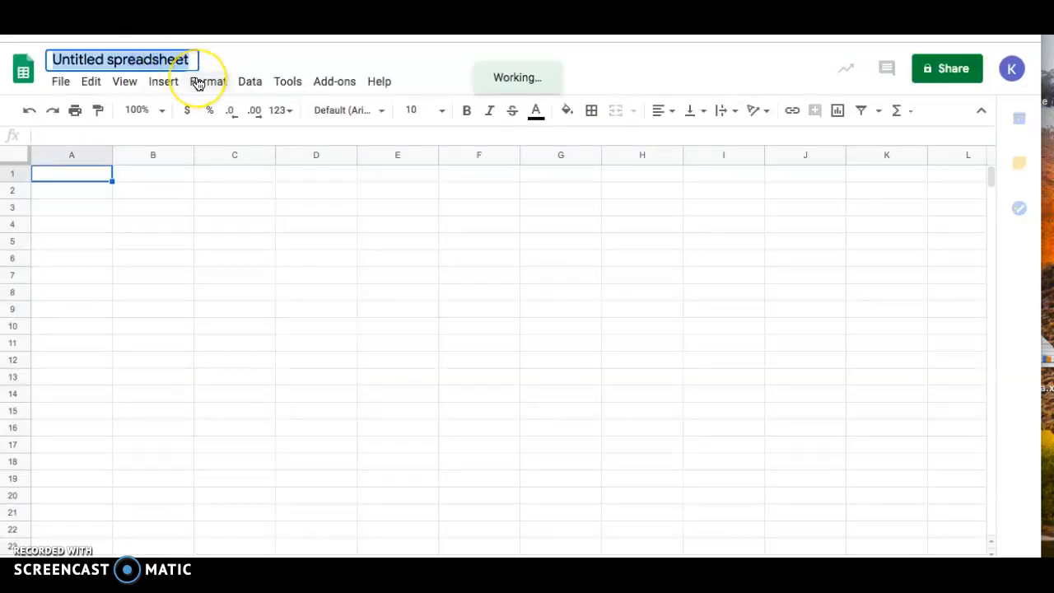
pyautogui.write('P')
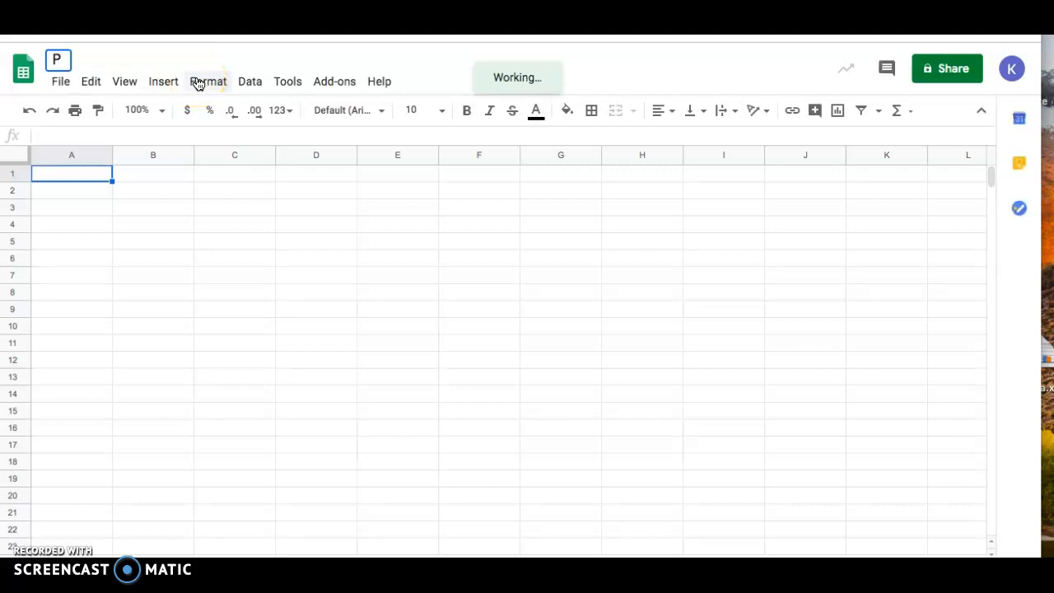
pyautogui.write('hoto Sim ')
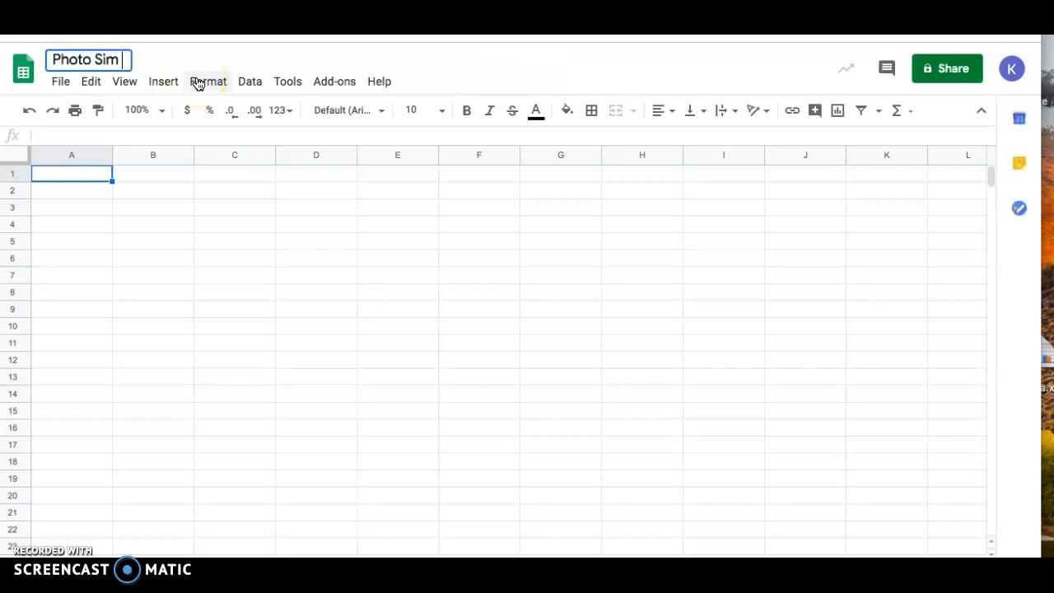
pyautogui.write('Lab Graph')
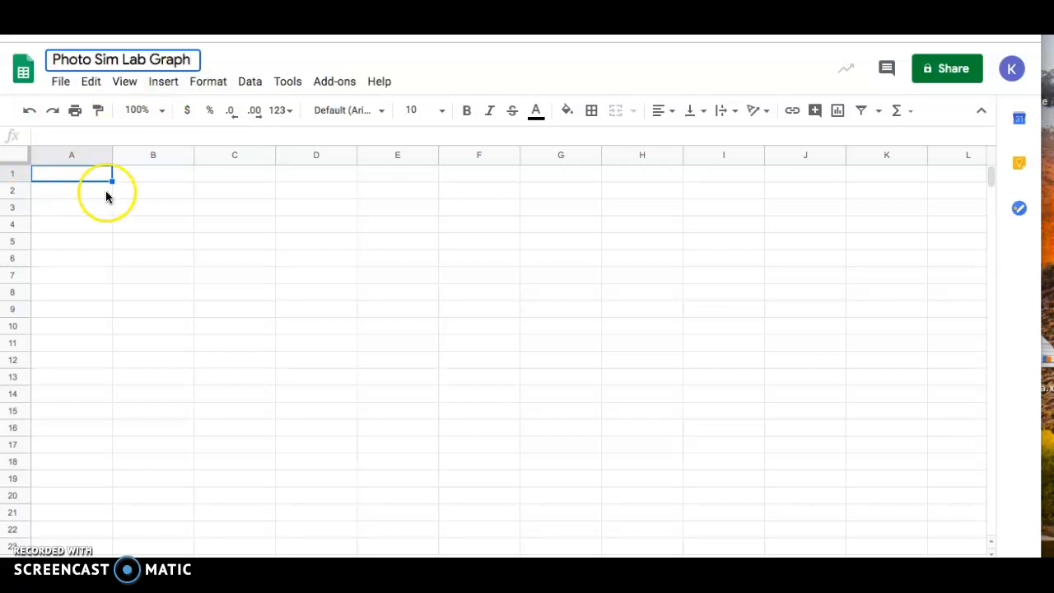
pyautogui.click(97, 175)
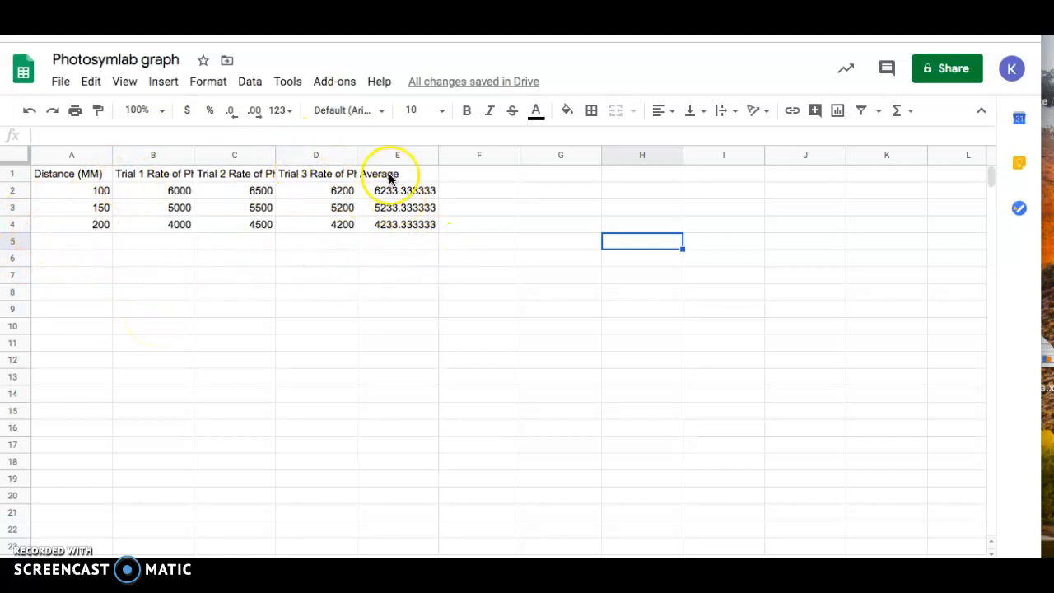
# - Select the entire sheet with the distance and photosynthesis trial data and insert a chart from it
pyautogui.click(15, 158)
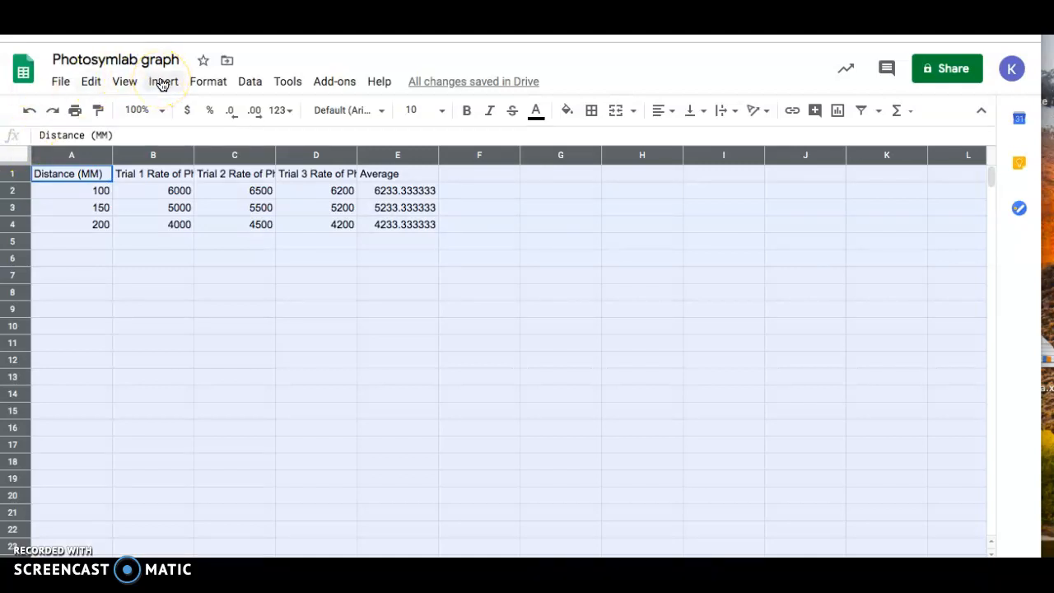
pyautogui.click(162, 85)
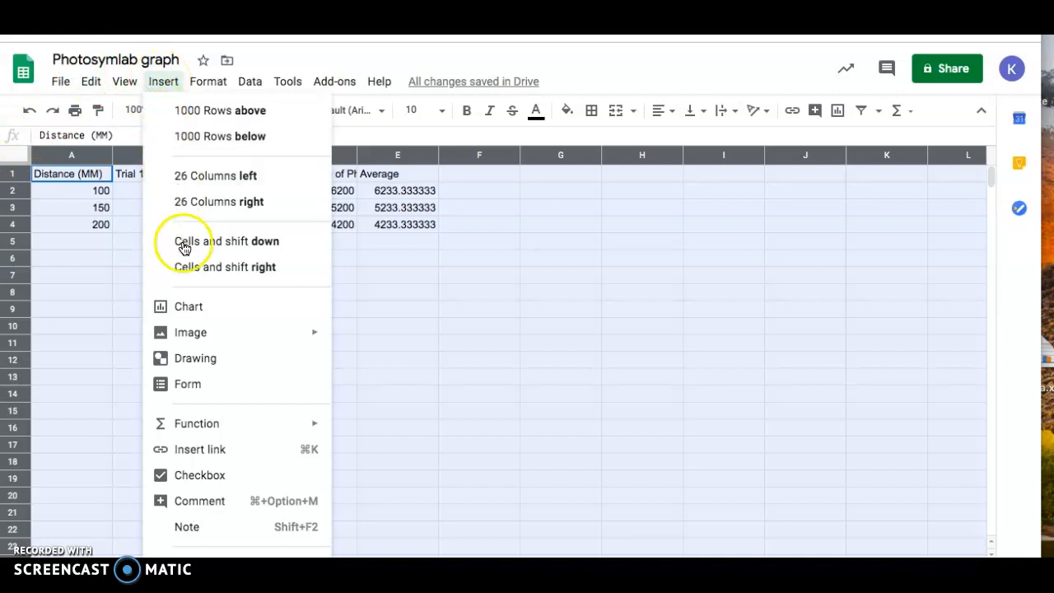
pyautogui.click(190, 311)
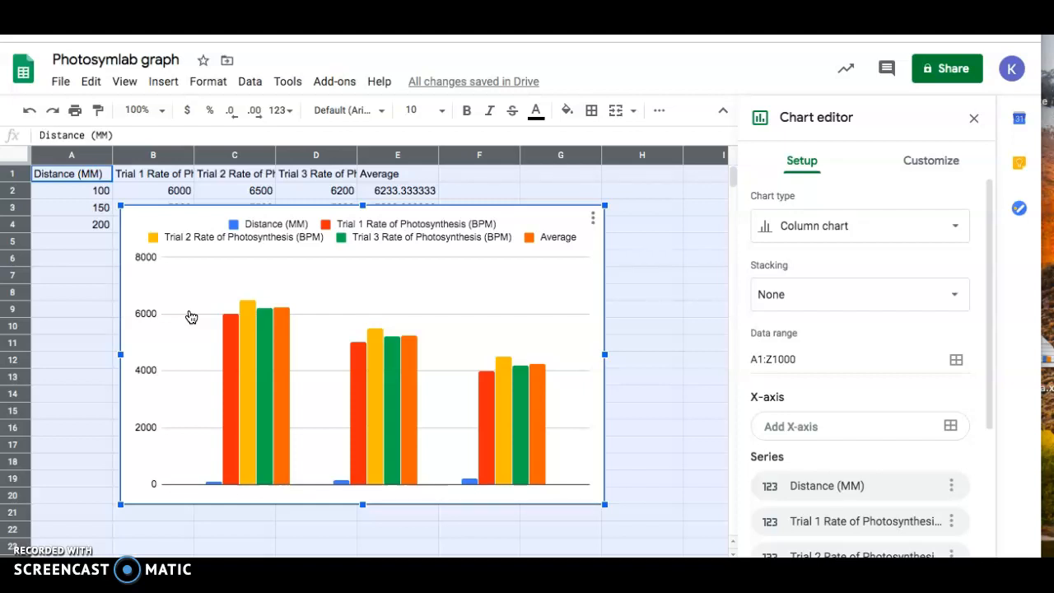
# - Change the chart type to Scatter chart and look over its x-axis and series
pyautogui.click(868, 229)
pyautogui.scroll(-5, 823, 400)
pyautogui.click(782, 405)
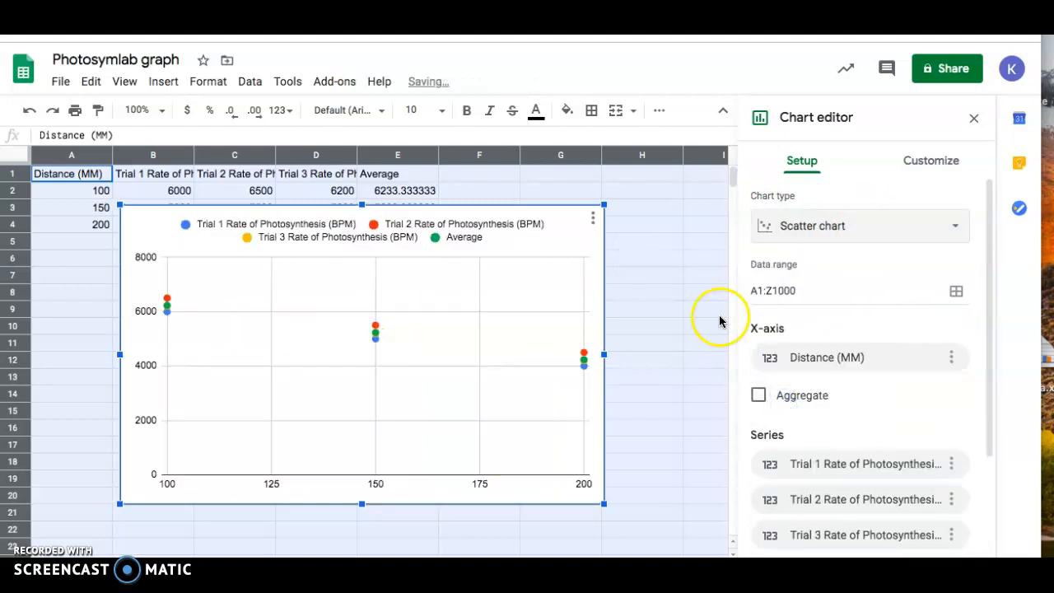
pyautogui.scroll(-2, 934, 362)
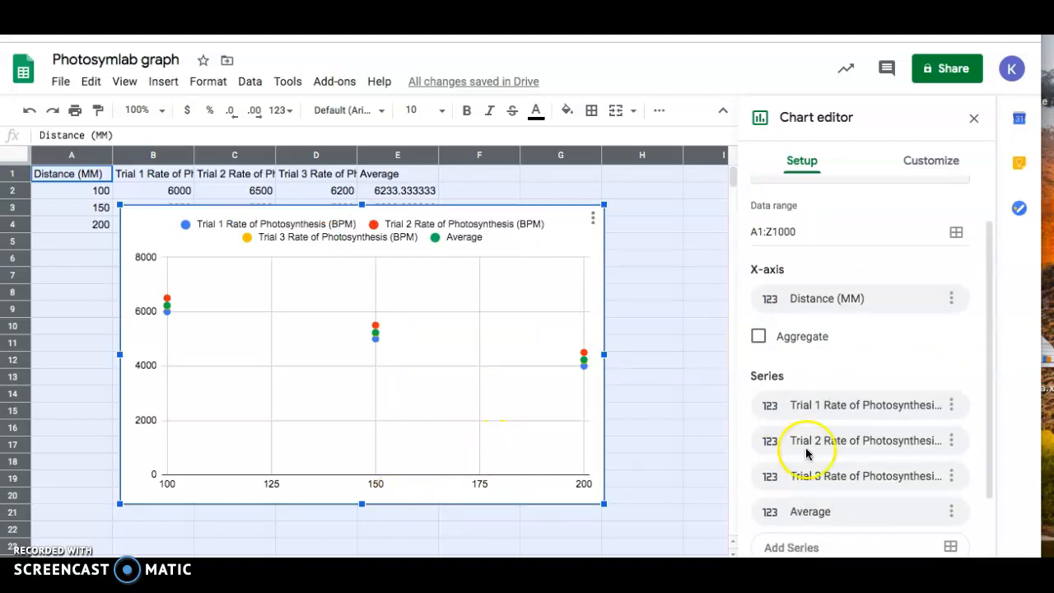
pyautogui.scroll(2, 837, 350)
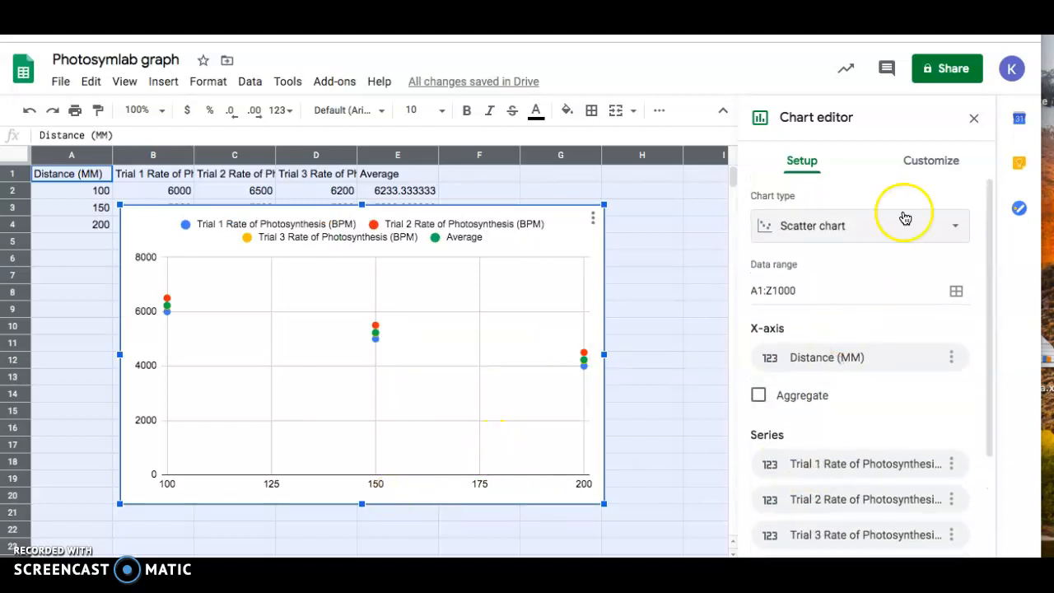
# - Set the chart title to "The effect of ________ on ____________"
pyautogui.click(936, 175)
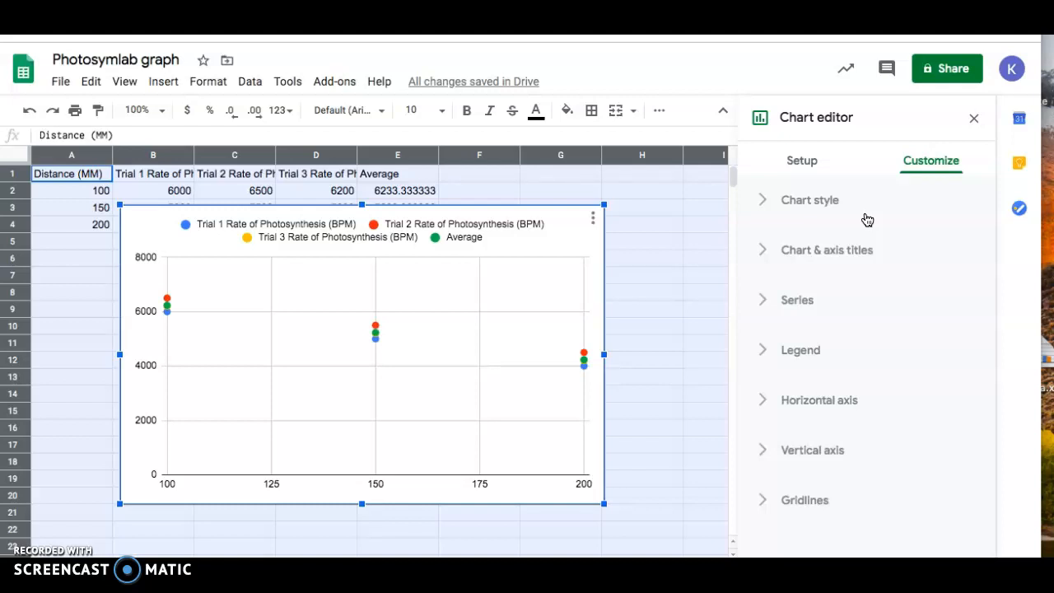
pyautogui.click(834, 258)
pyautogui.click(834, 259)
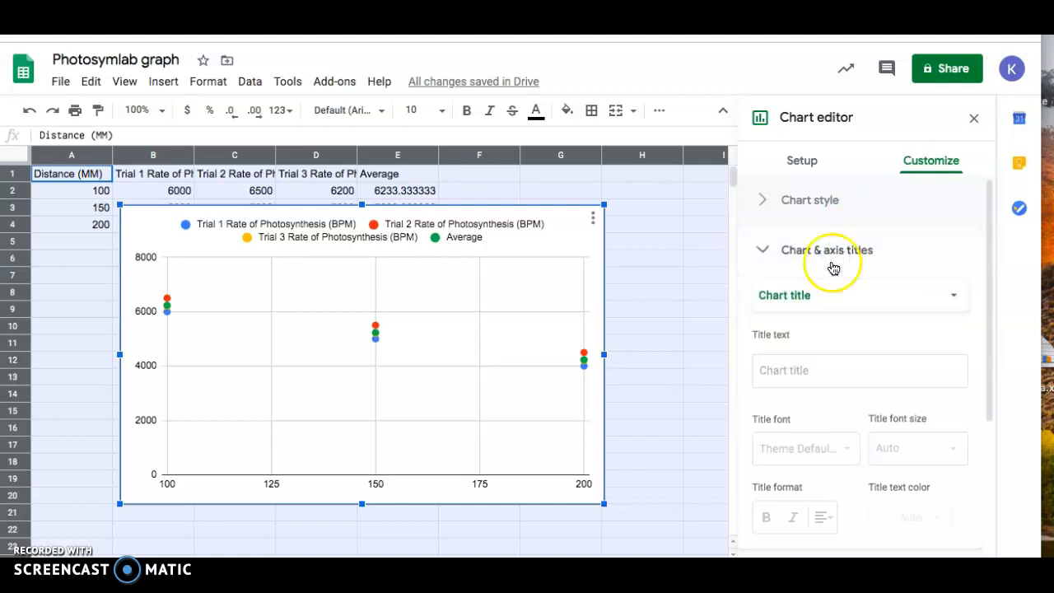
pyautogui.click(818, 362)
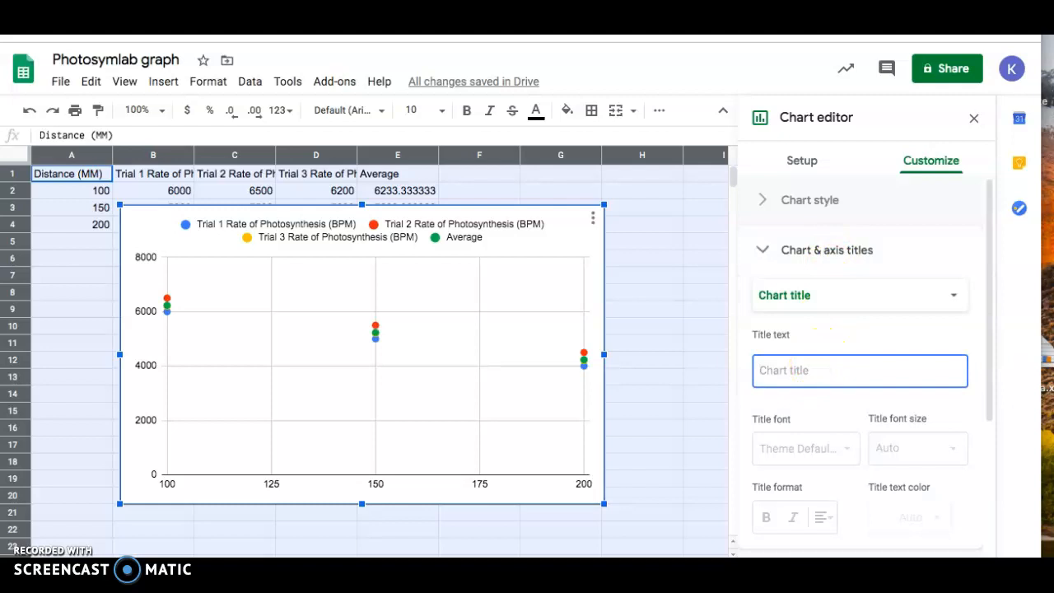
pyautogui.write('The effec')
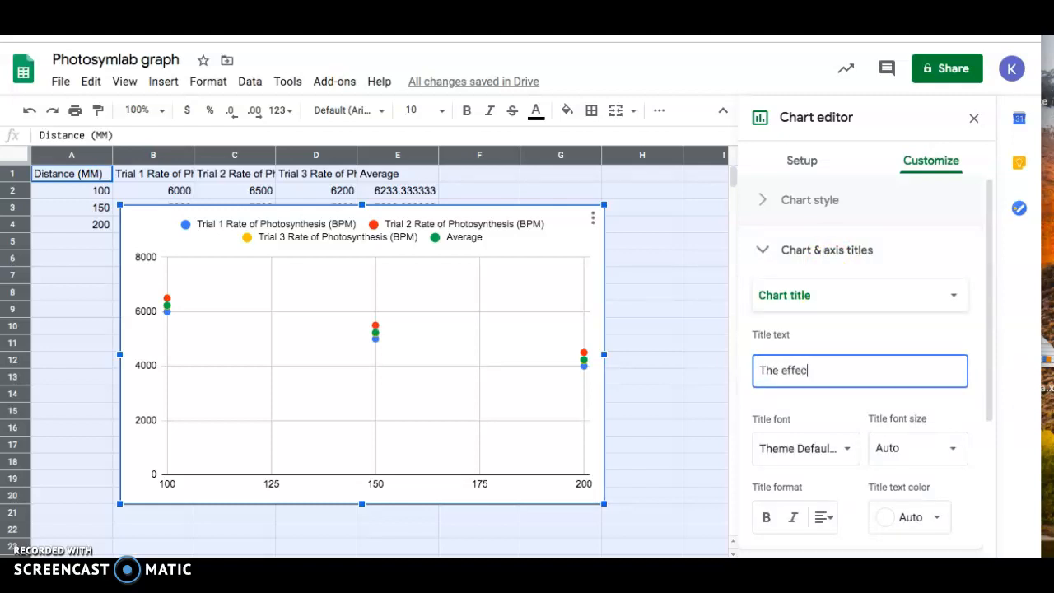
pyautogui.write('t of ________ on ____________')
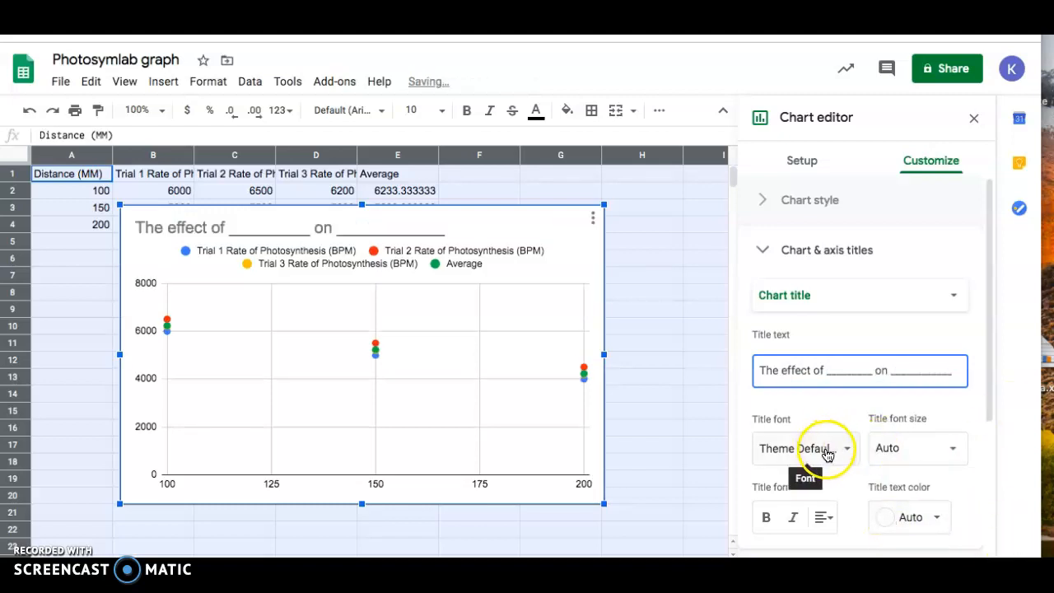
# - Set the horizontal axis title to "IV: ___________ (units)"
pyautogui.scroll(-1, 831, 453)
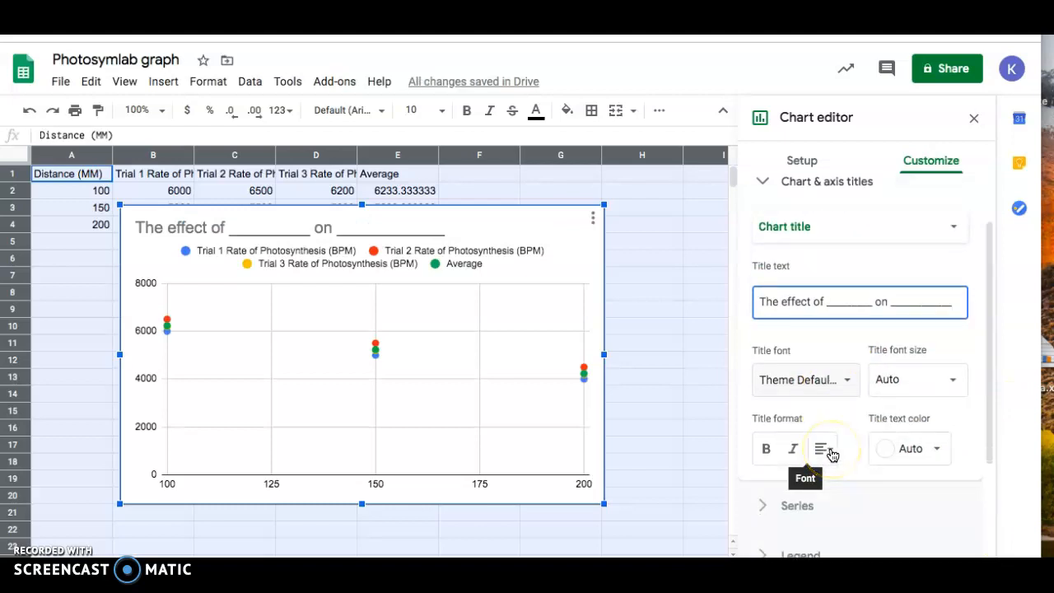
pyautogui.click(919, 235)
pyautogui.click(873, 284)
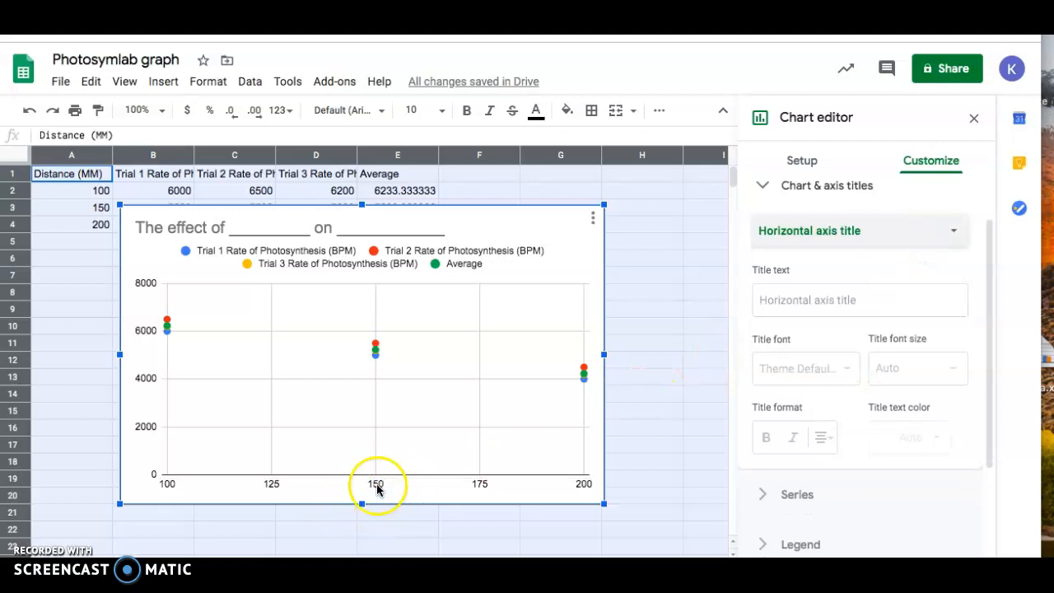
pyautogui.click(853, 310)
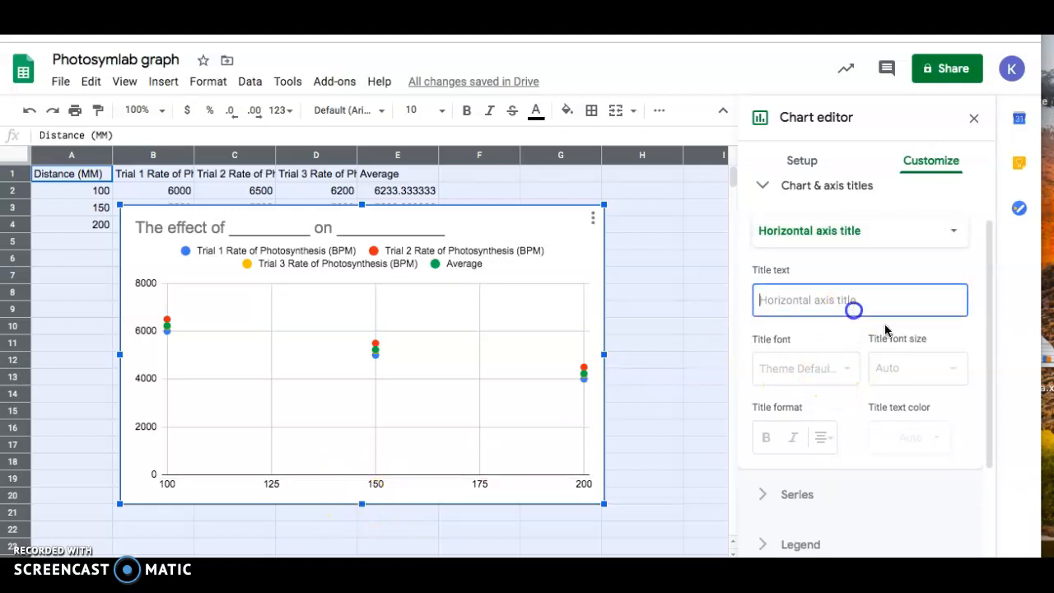
pyautogui.write('IV: ')
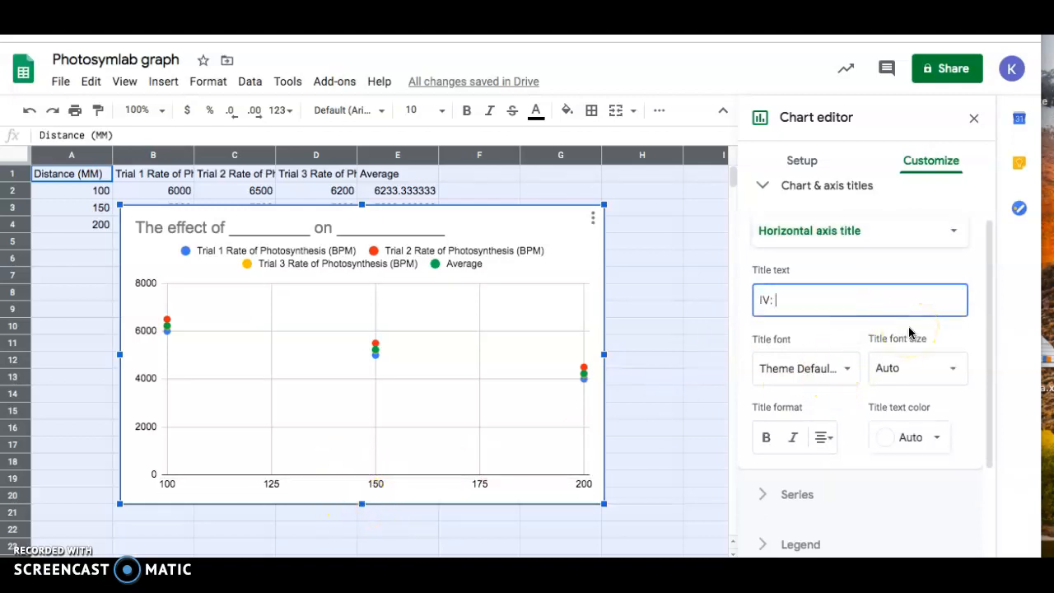
pyautogui.write('___________')
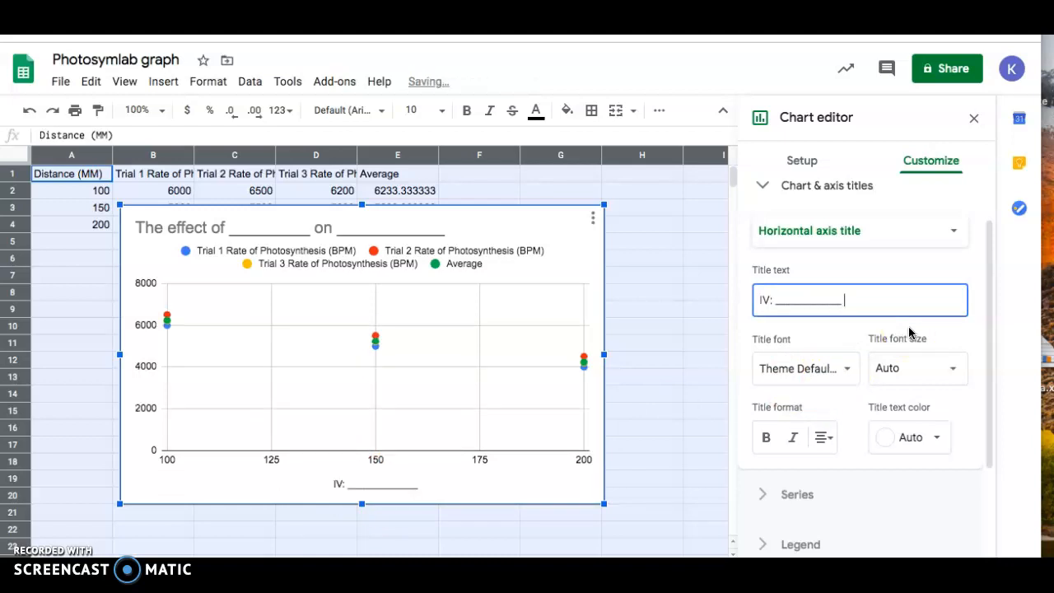
pyautogui.write(' (units)')
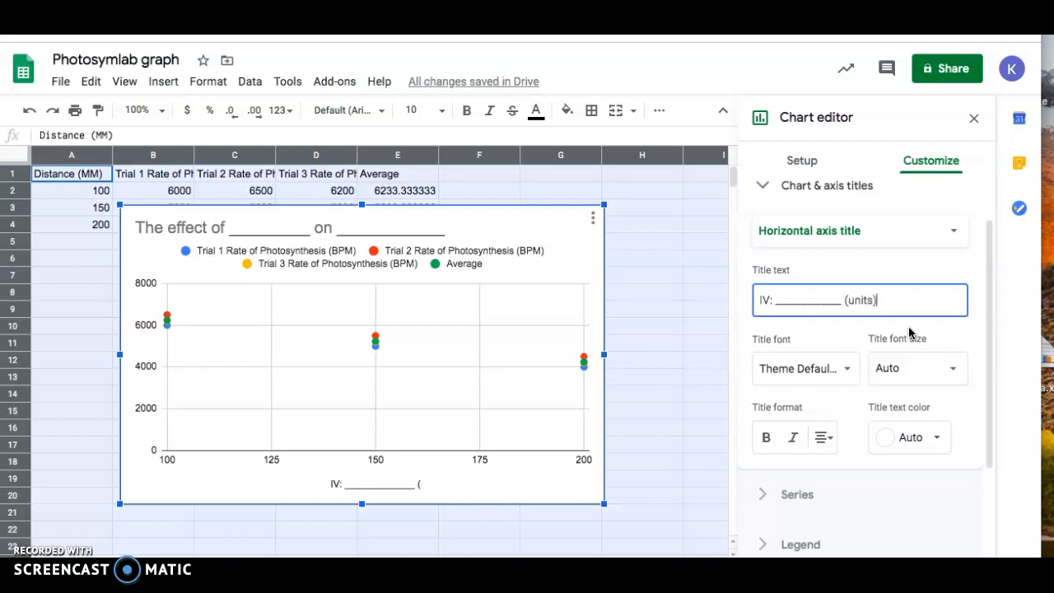
pyautogui.click(886, 442)
# - Set the vertical axis title to "DV: ____________ (units)"
pyautogui.click(859, 227)
pyautogui.click(854, 257)
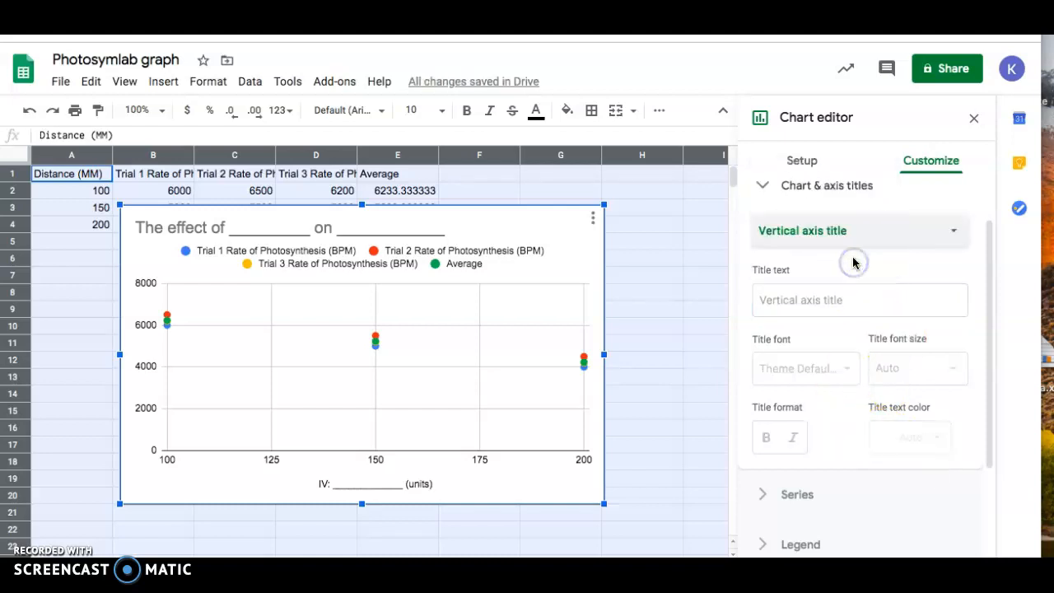
pyautogui.click(862, 298)
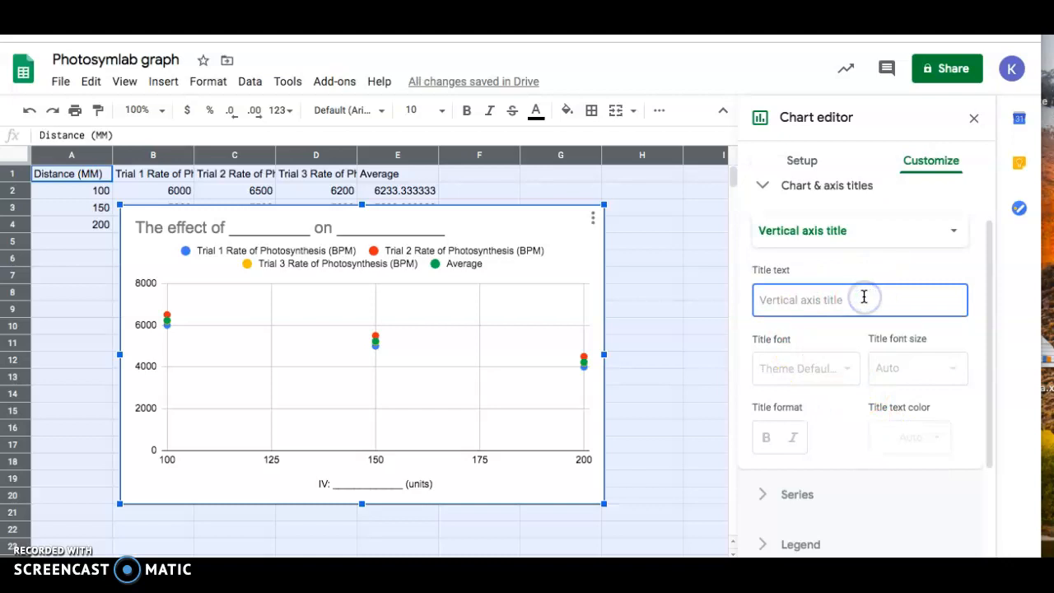
pyautogui.write('The')
pyautogui.press('BackSpace')
pyautogui.press('BackSpace')
pyautogui.press('BackSpace')
pyautogui.press('BackSpace')
pyautogui.write('DV:')
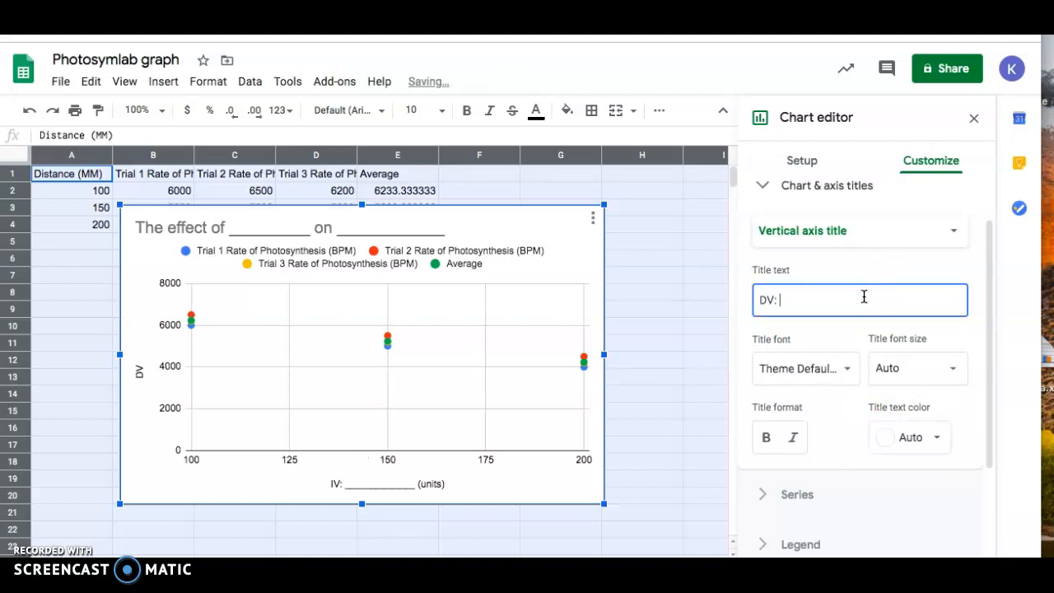
pyautogui.write(' _____________')
pyautogui.write('_ (')
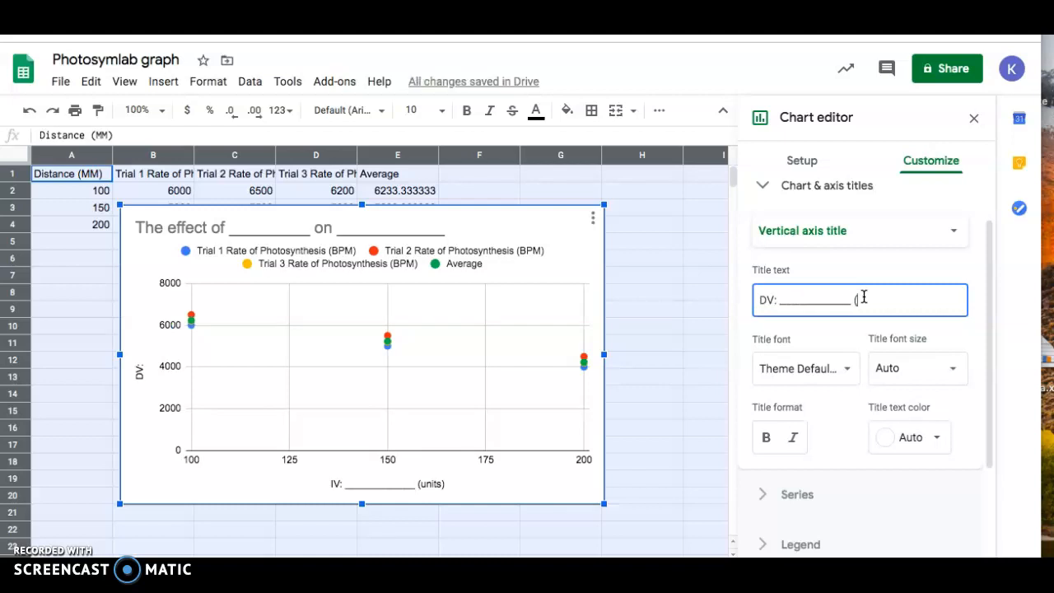
pyautogui.write('units)')
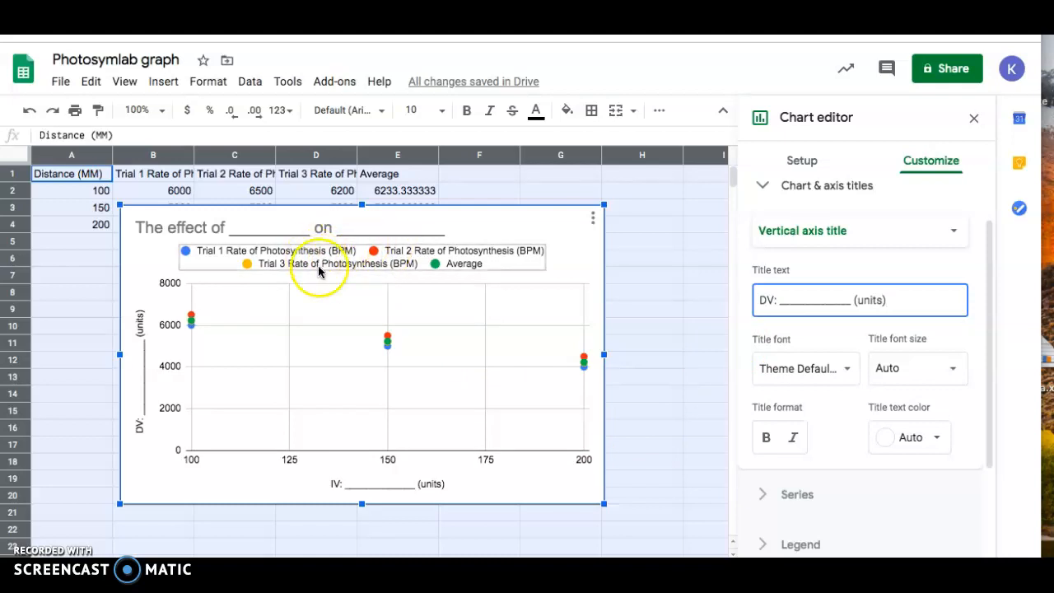
# - Look over the series formatting options of the chart, including axis, point size, point shape, error bars, data labels and trendline
pyautogui.click(765, 189)
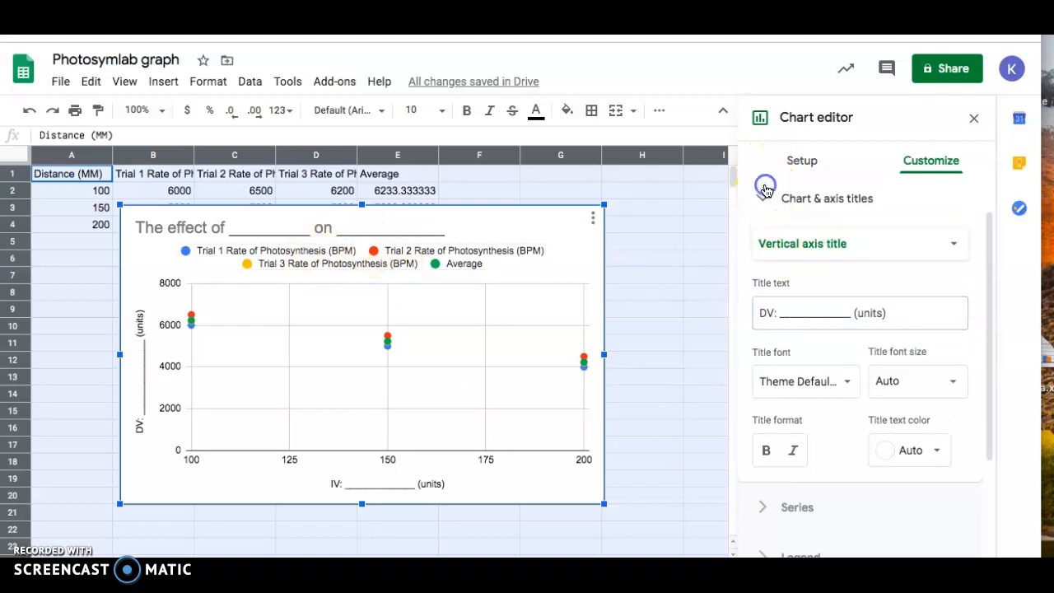
pyautogui.click(764, 298)
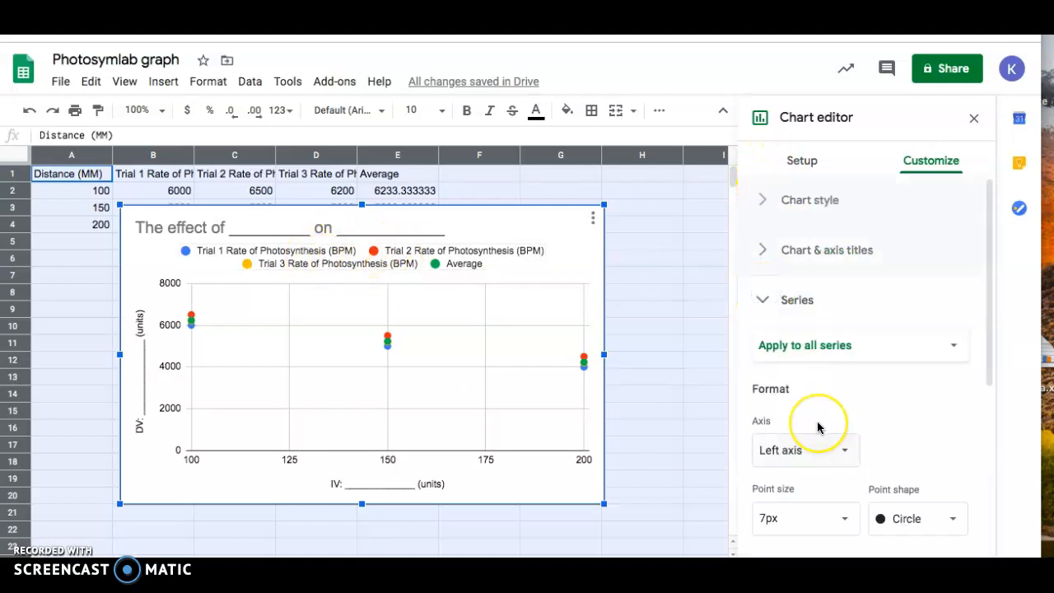
pyautogui.scroll(-4, 818, 425)
pyautogui.scroll(2, 817, 428)
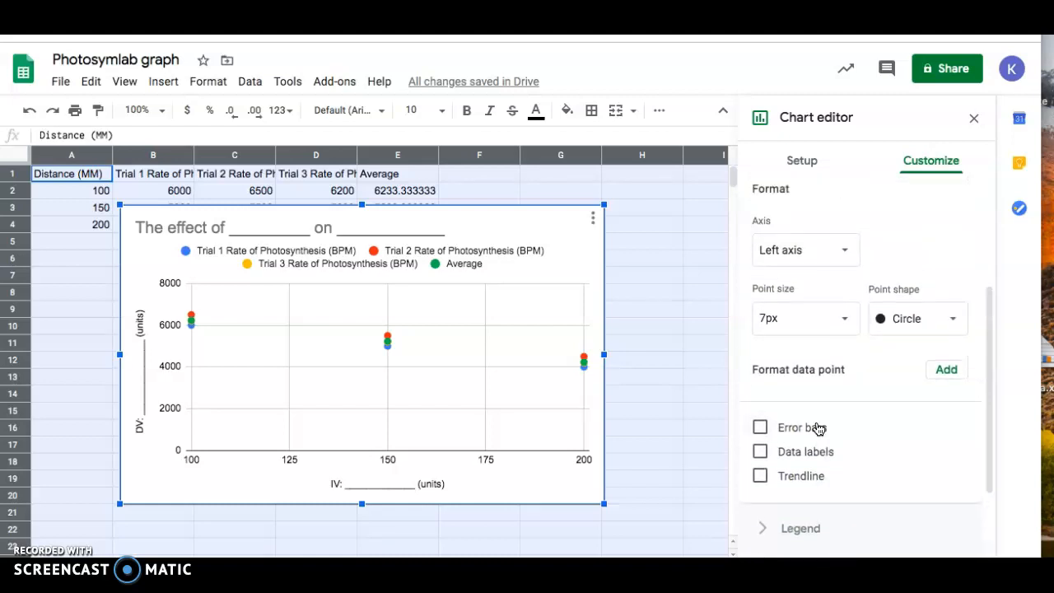
pyautogui.scroll(-1, 899, 410)
pyautogui.scroll(-2, 898, 412)
pyautogui.scroll(5, 898, 412)
# - Remove the Trial 1, Trial 2 and Trial 3 Rate of Photosynthesis series from the chart, keeping only the Average series
pyautogui.click(804, 170)
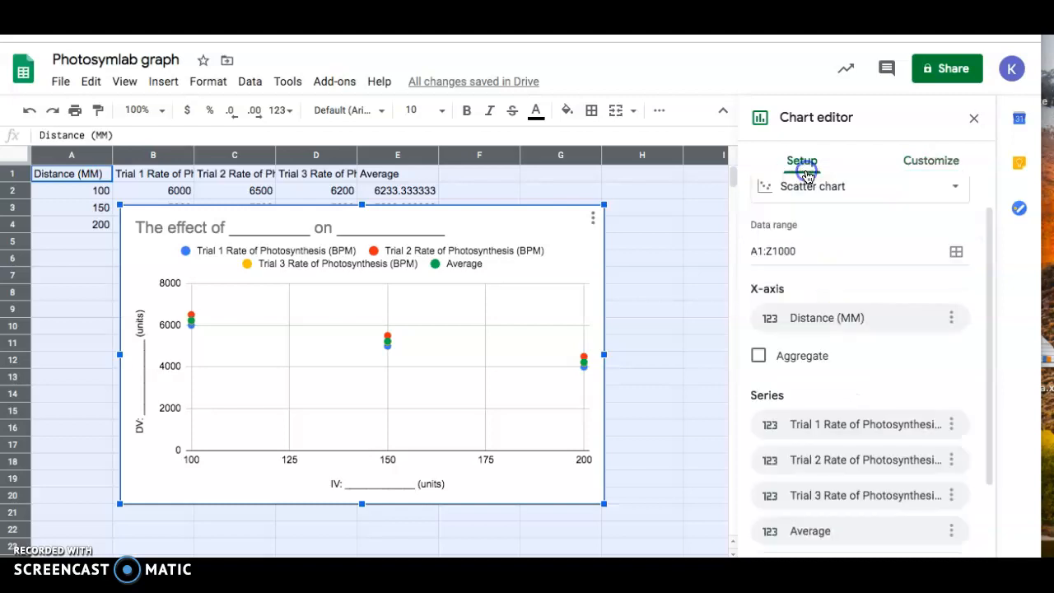
pyautogui.scroll(-3, 822, 292)
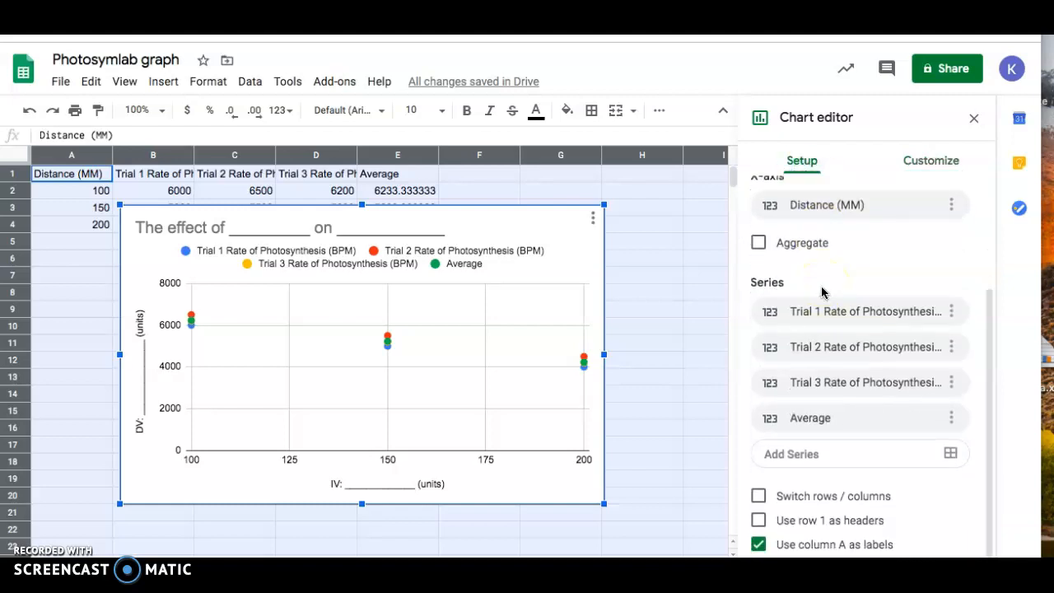
pyautogui.click(951, 312)
pyautogui.click(936, 369)
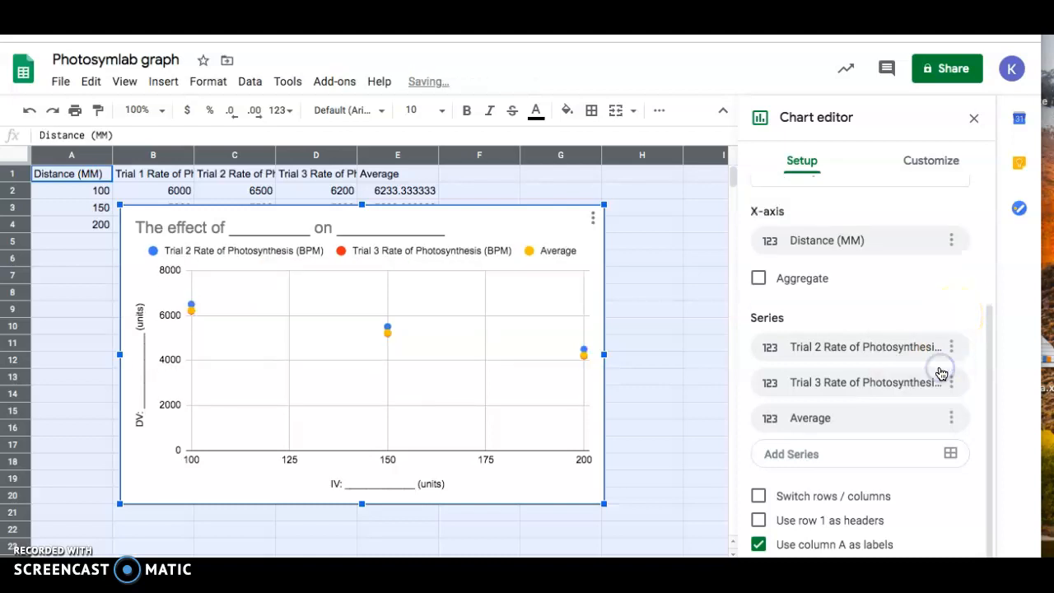
pyautogui.click(952, 350)
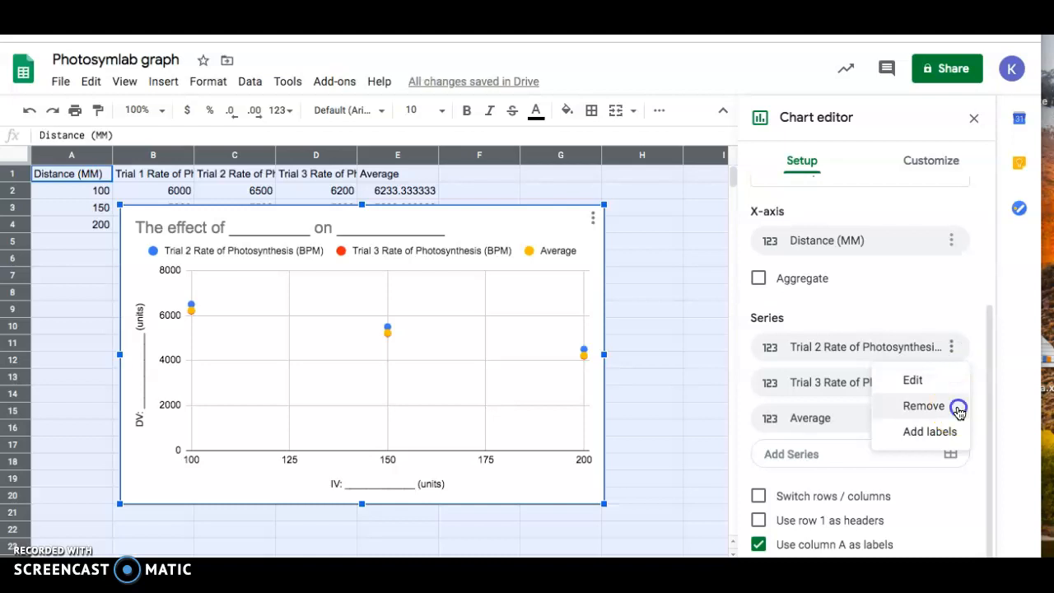
pyautogui.click(955, 409)
pyautogui.click(952, 382)
pyautogui.click(938, 439)
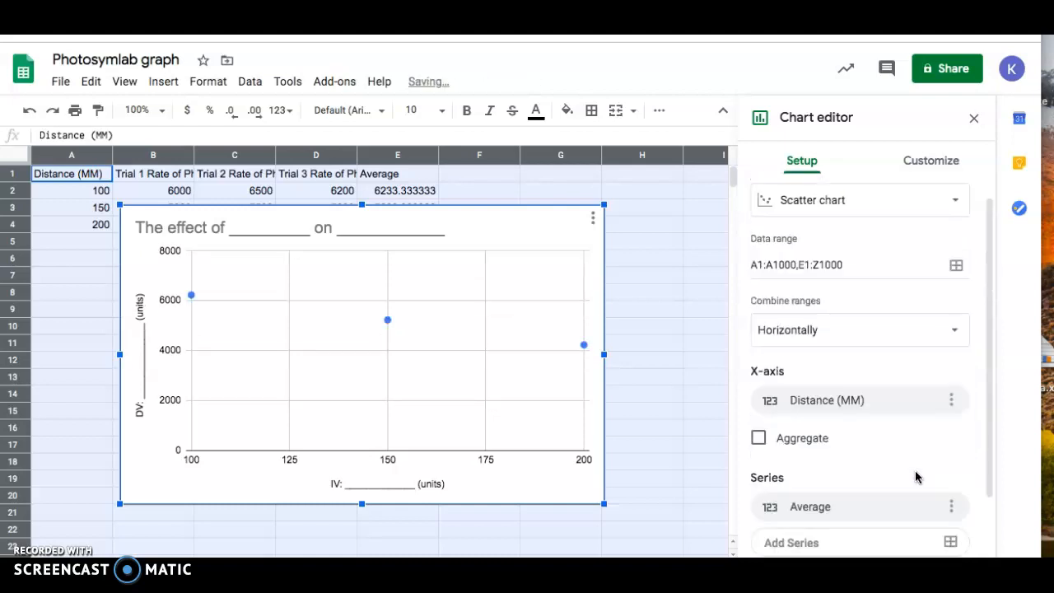
pyautogui.scroll(1, 917, 477)
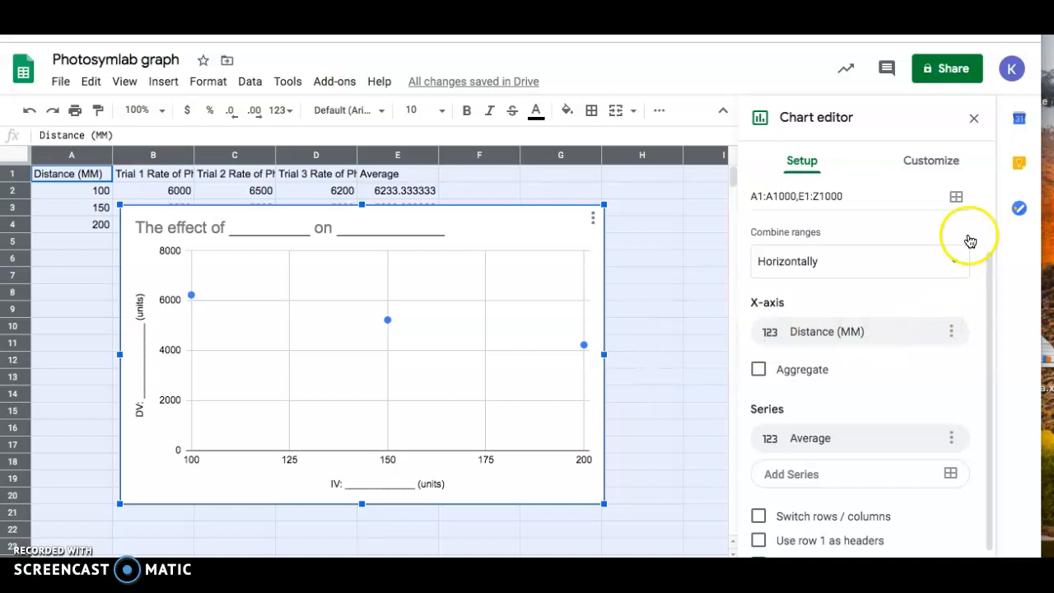
# - Set the chart's legend position to Inside and shift the chart slightly down on the sheet
pyautogui.click(947, 167)
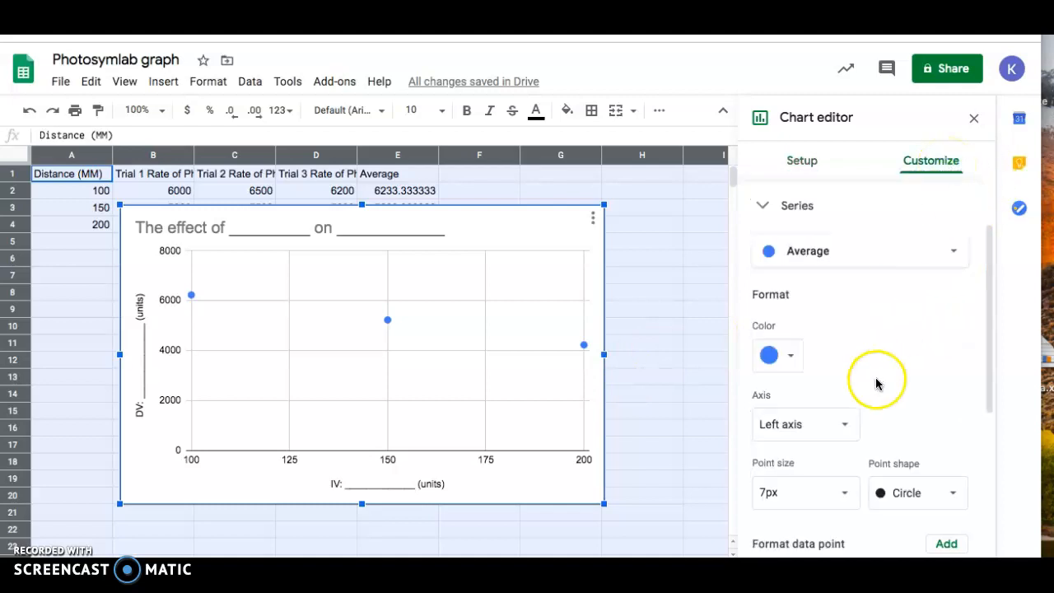
pyautogui.click(774, 203)
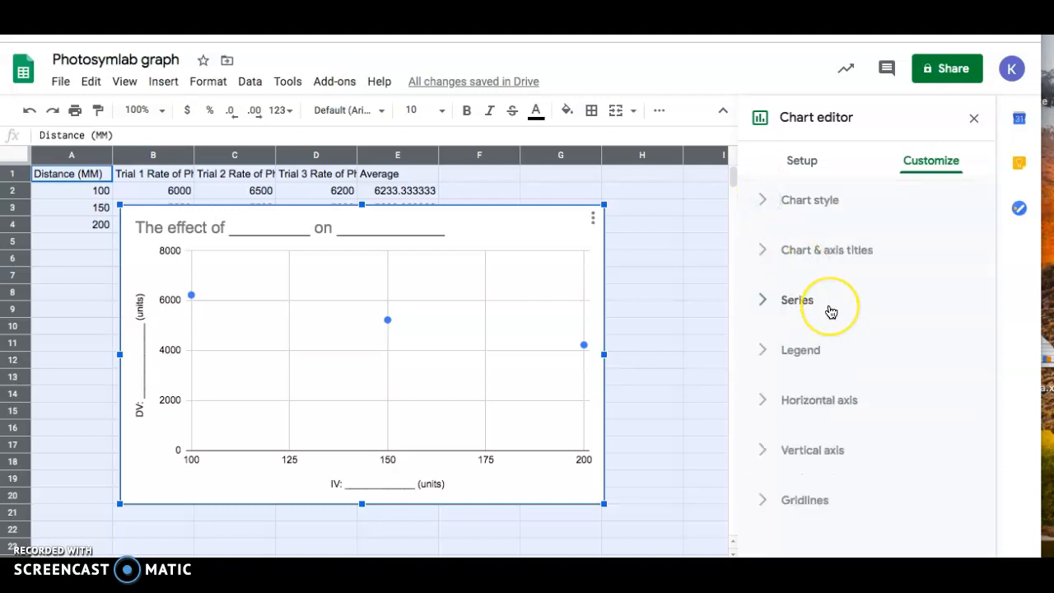
pyautogui.click(763, 351)
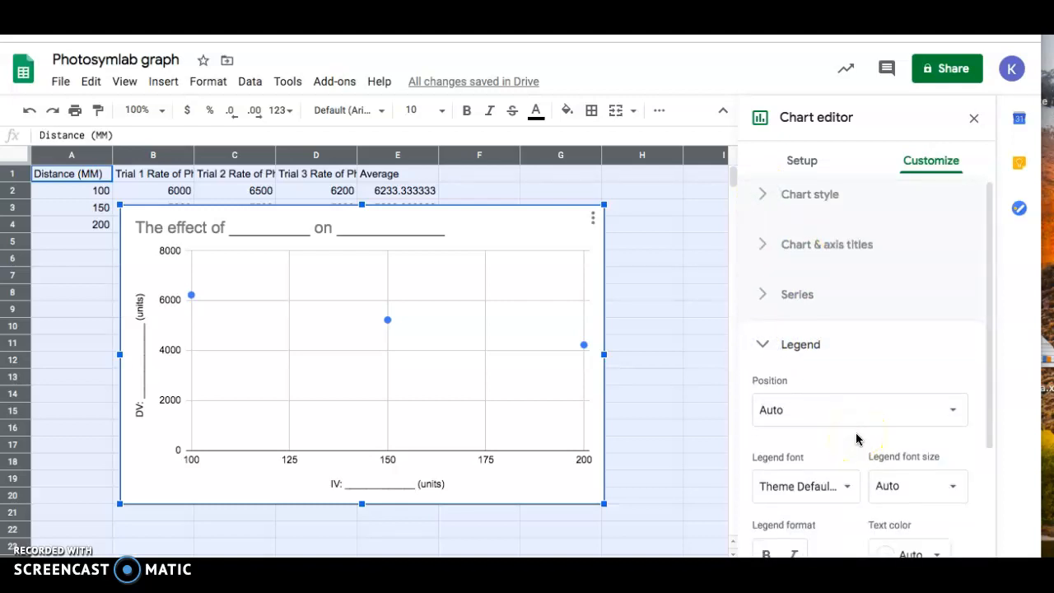
pyautogui.scroll(3, 856, 439)
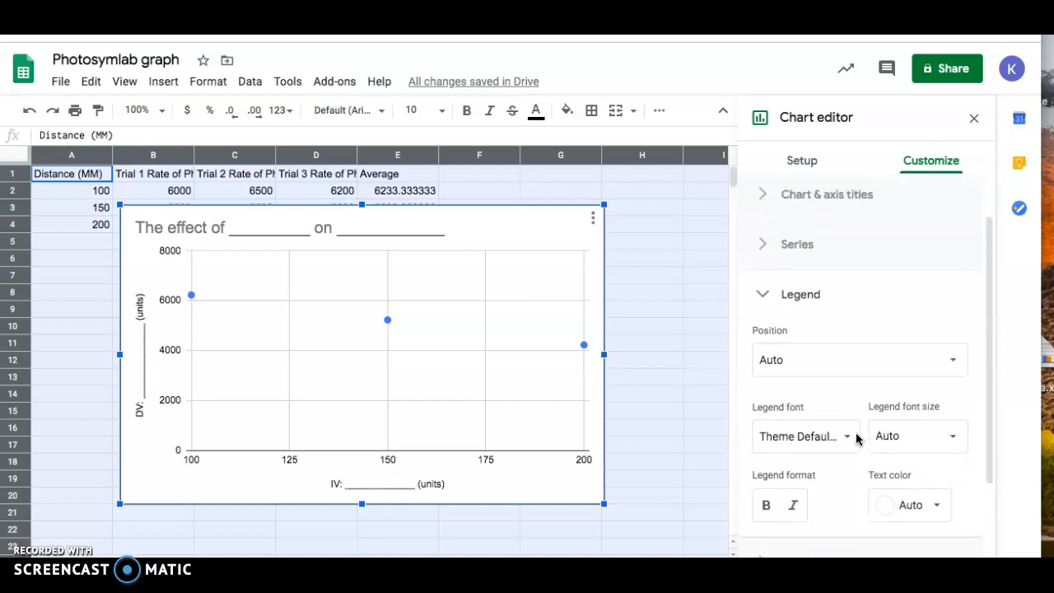
pyautogui.click(841, 363)
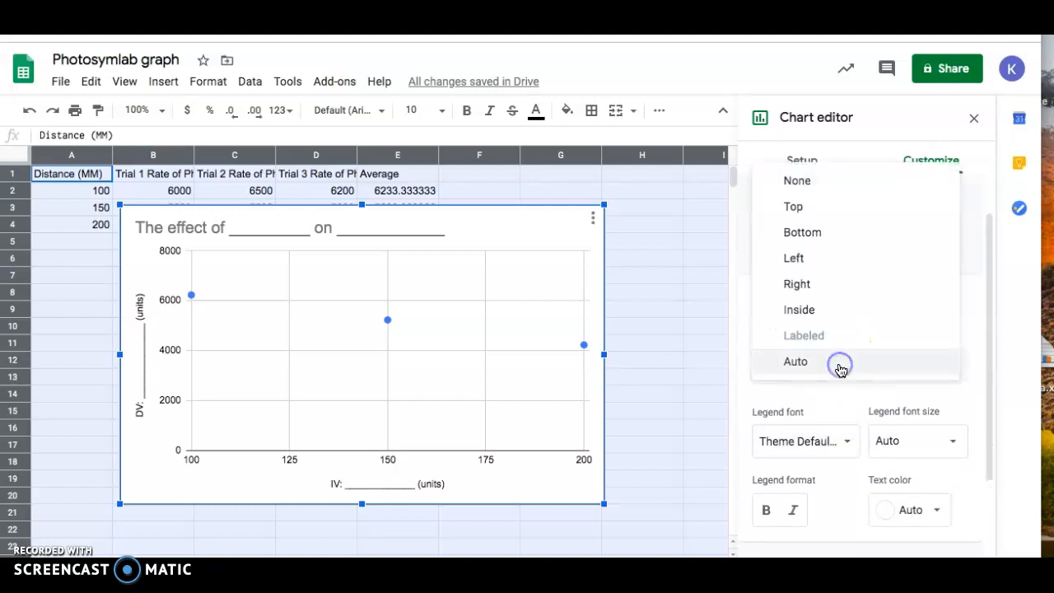
pyautogui.click(842, 308)
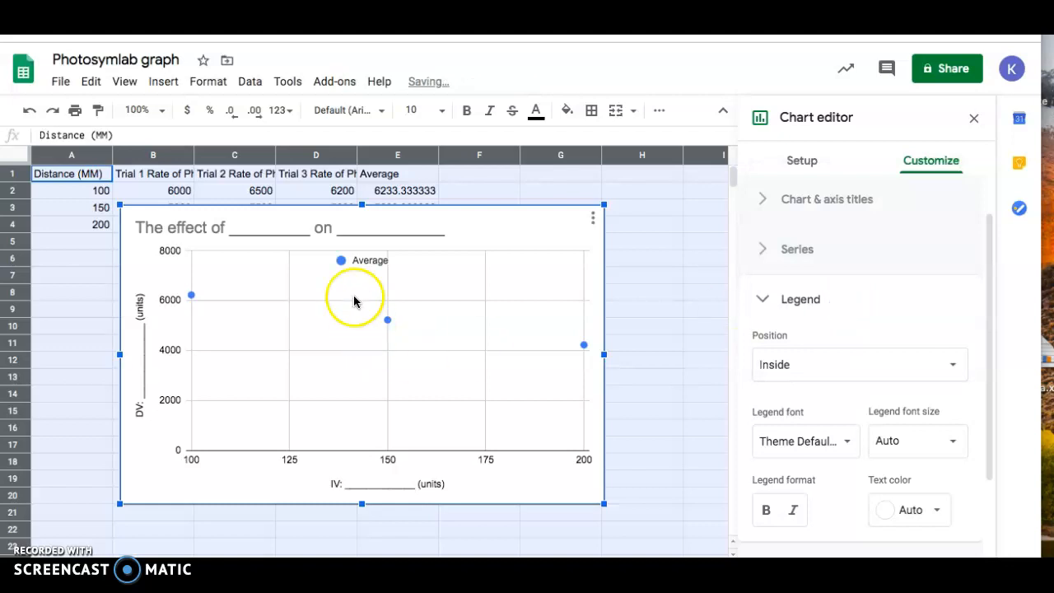
pyautogui.moveTo(356, 262); pyautogui.dragTo(348, 285)
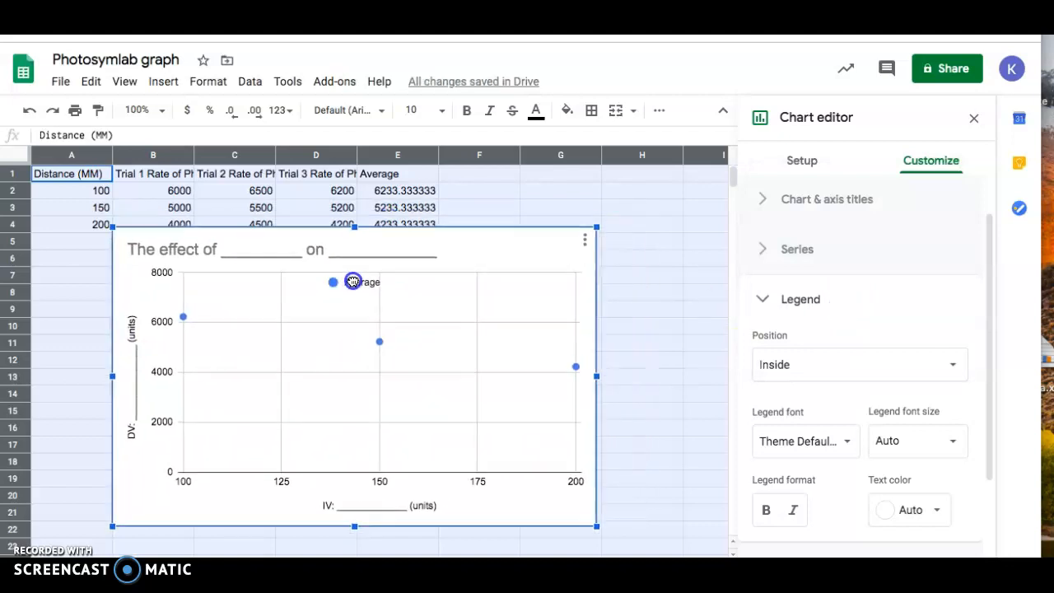
pyautogui.click(763, 299)
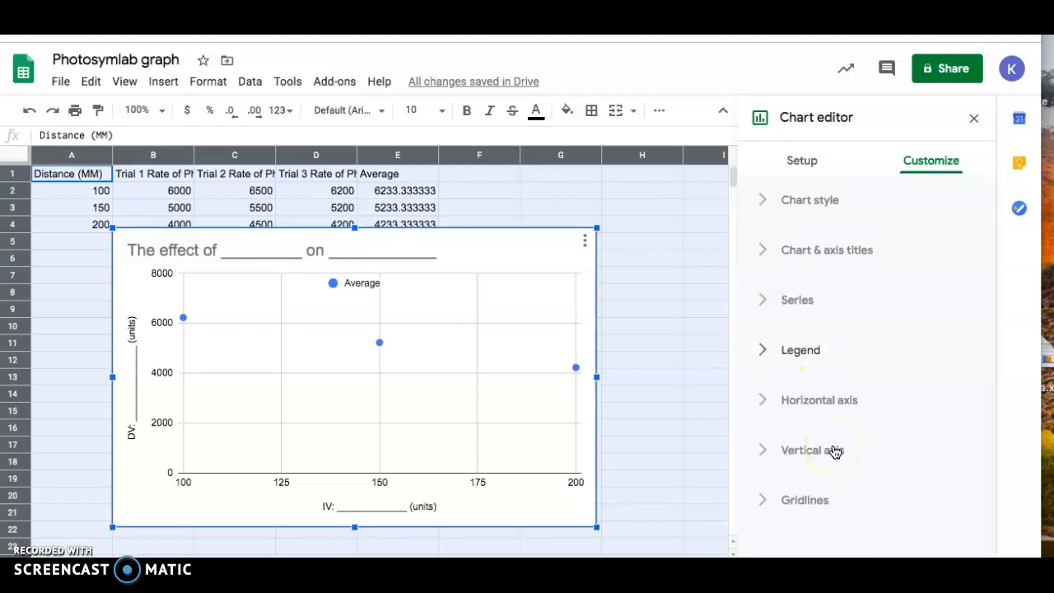
# - Review the chart's type, data range, combined ranges, x-axis and series settings
pyautogui.click(883, 332)
pyautogui.click(805, 163)
pyautogui.click(805, 163)
pyautogui.scroll(-3, 842, 420)
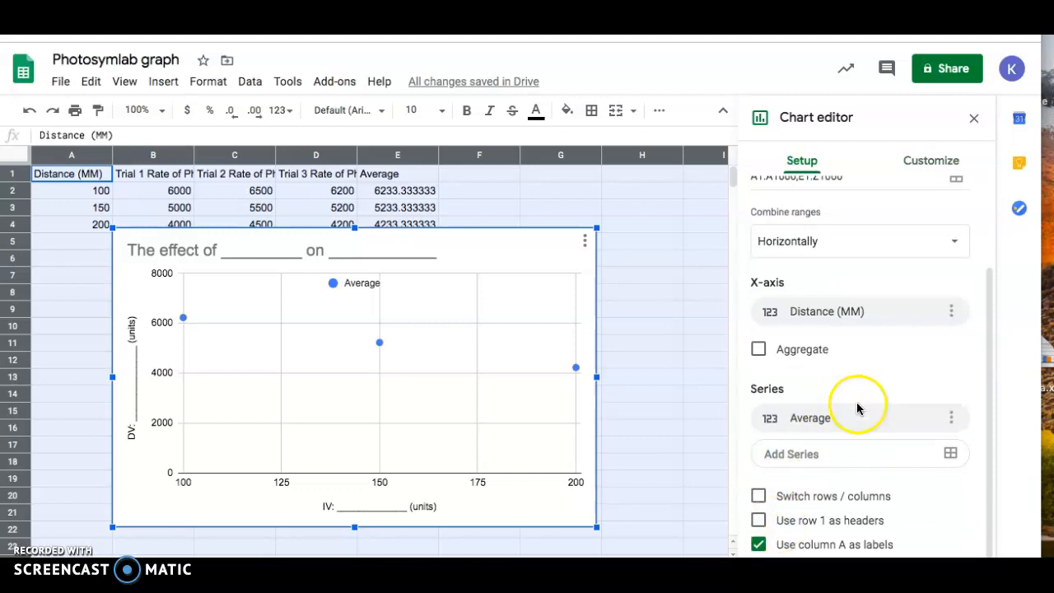
pyautogui.scroll(1, 831, 481)
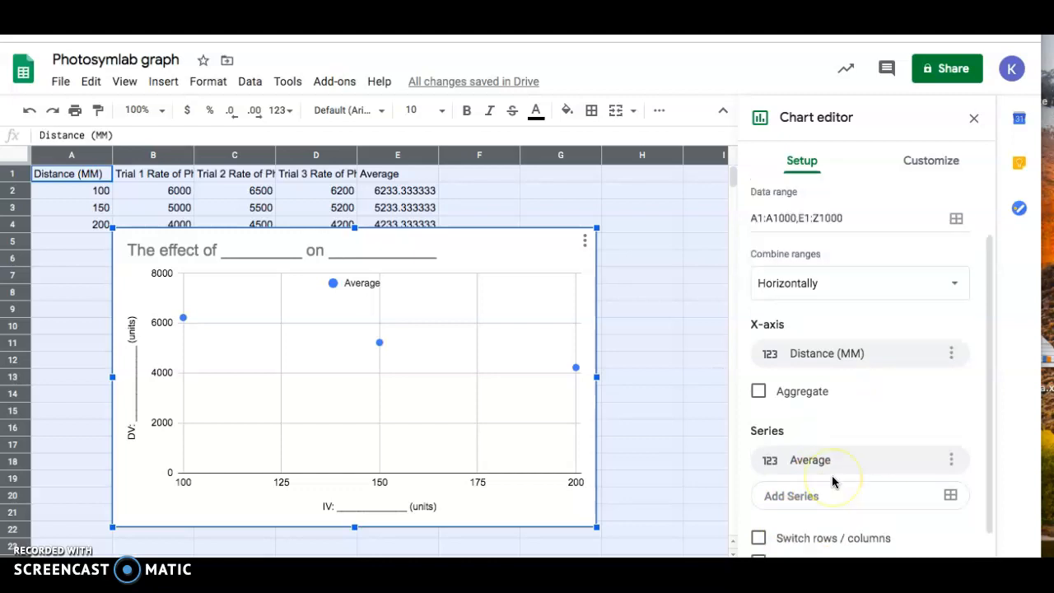
pyautogui.scroll(2, 831, 481)
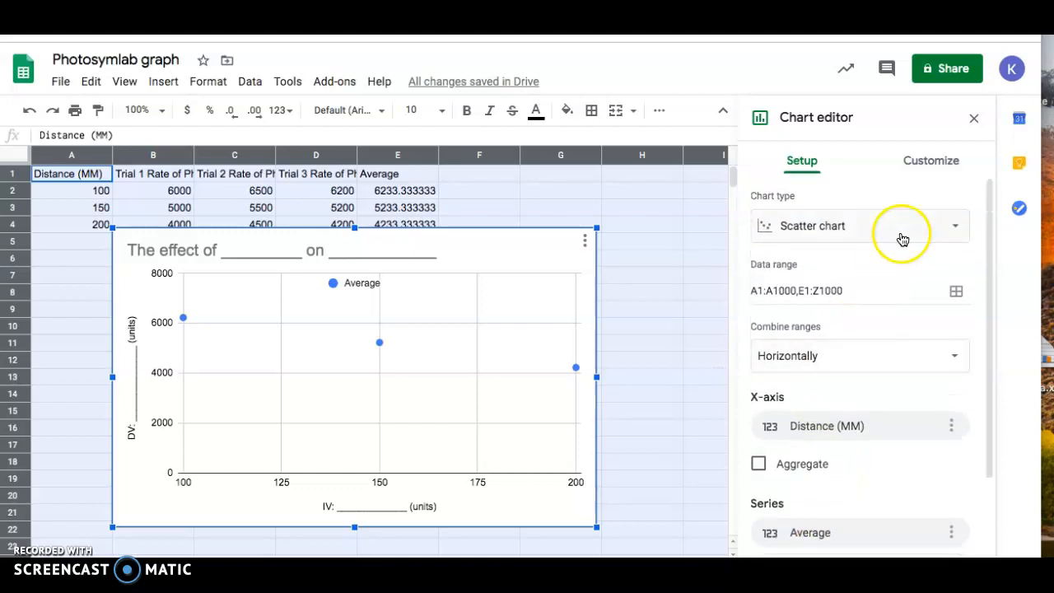
# - Add a trendline to the Average series and close the chart editor
pyautogui.click(915, 159)
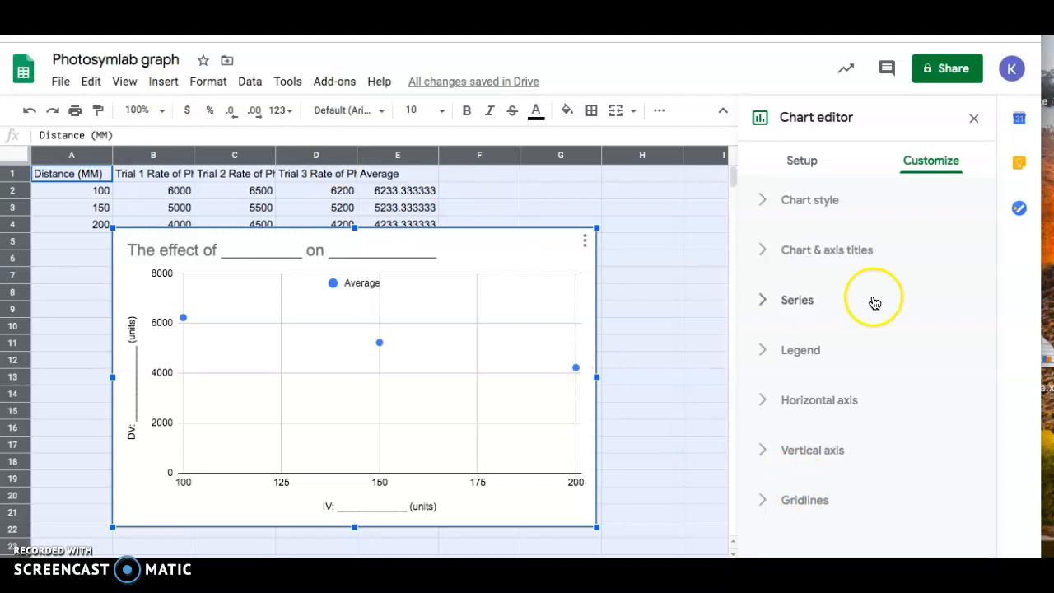
pyautogui.click(762, 305)
pyautogui.scroll(-3, 810, 401)
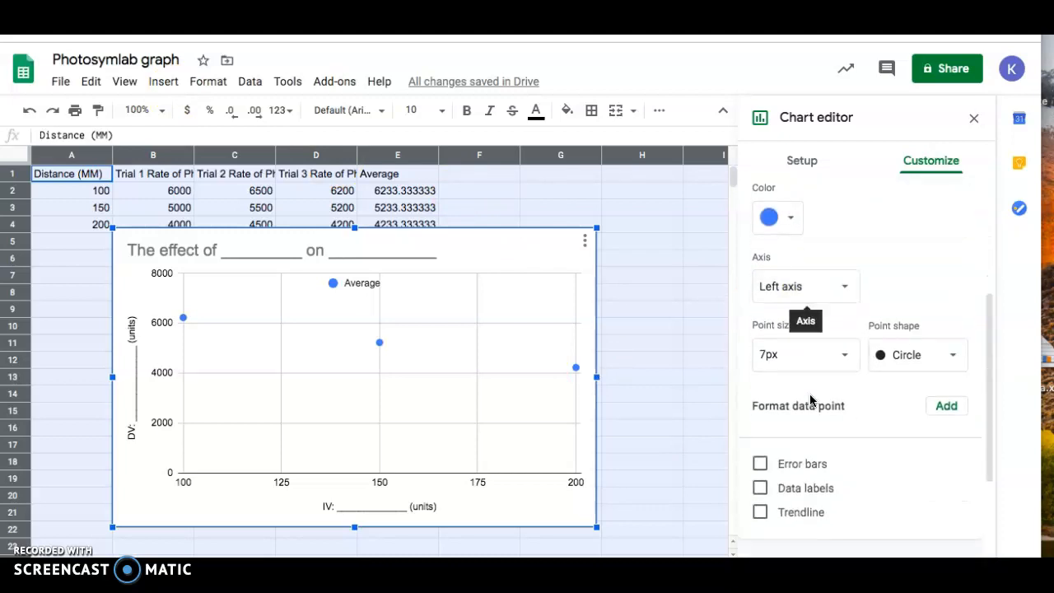
pyautogui.click(759, 499)
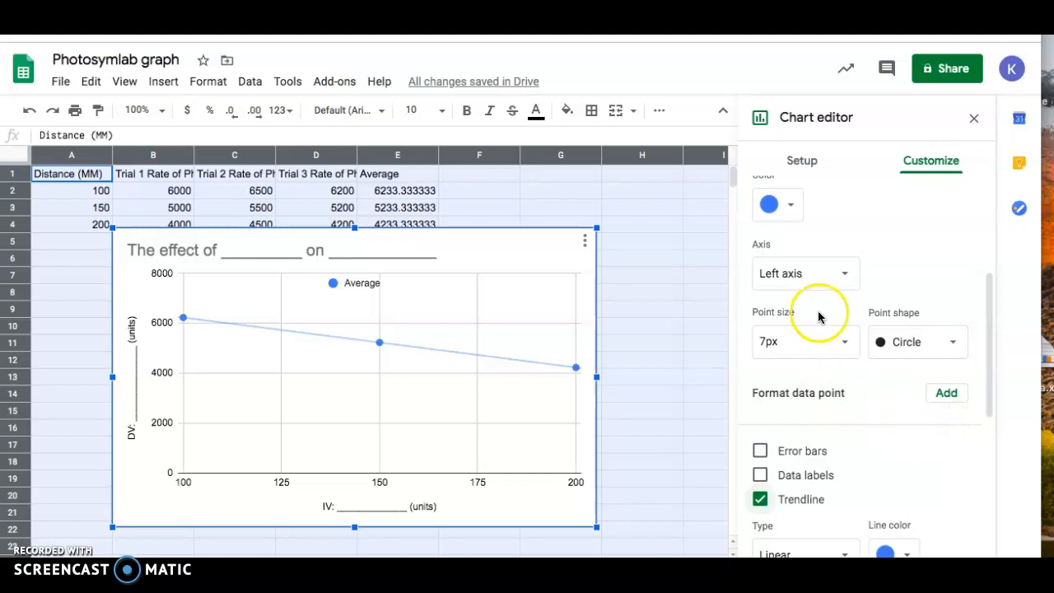
pyautogui.click(691, 309)
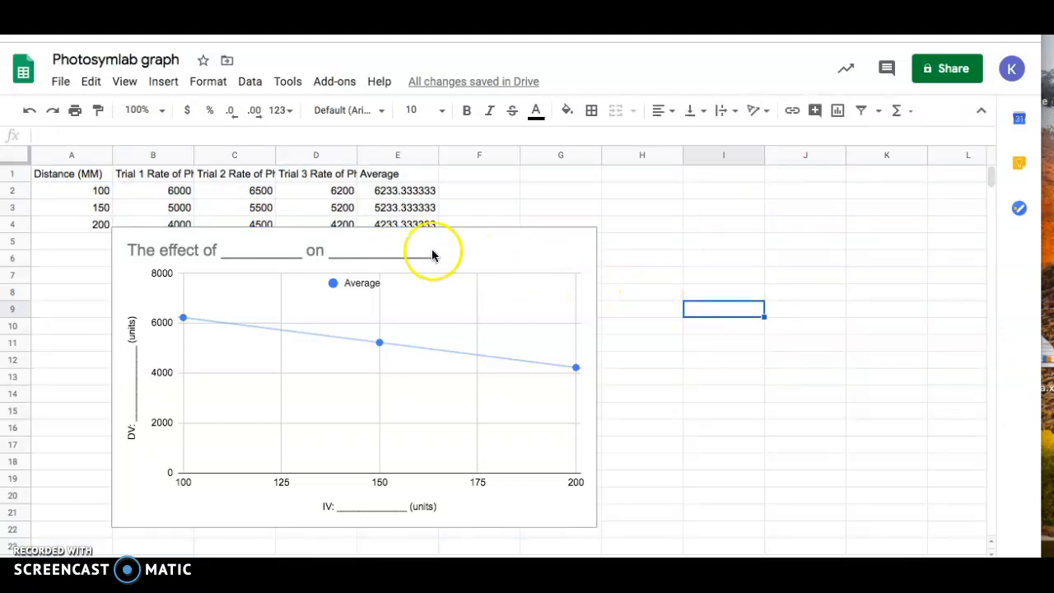
# - Copy the finished scatter chart from the sheet
pyautogui.click(486, 250)
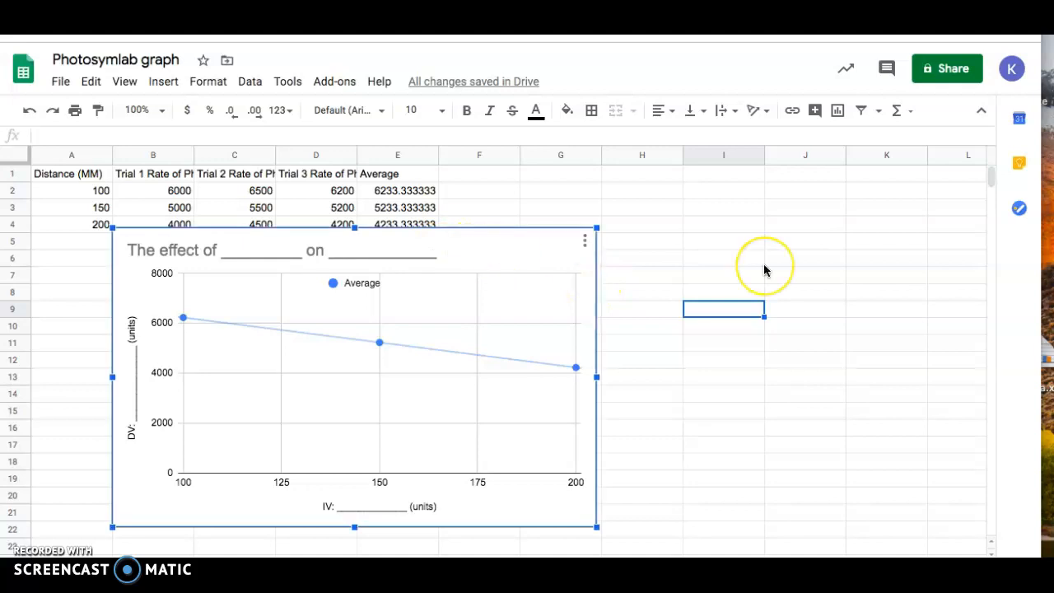
pyautogui.click(583, 240)
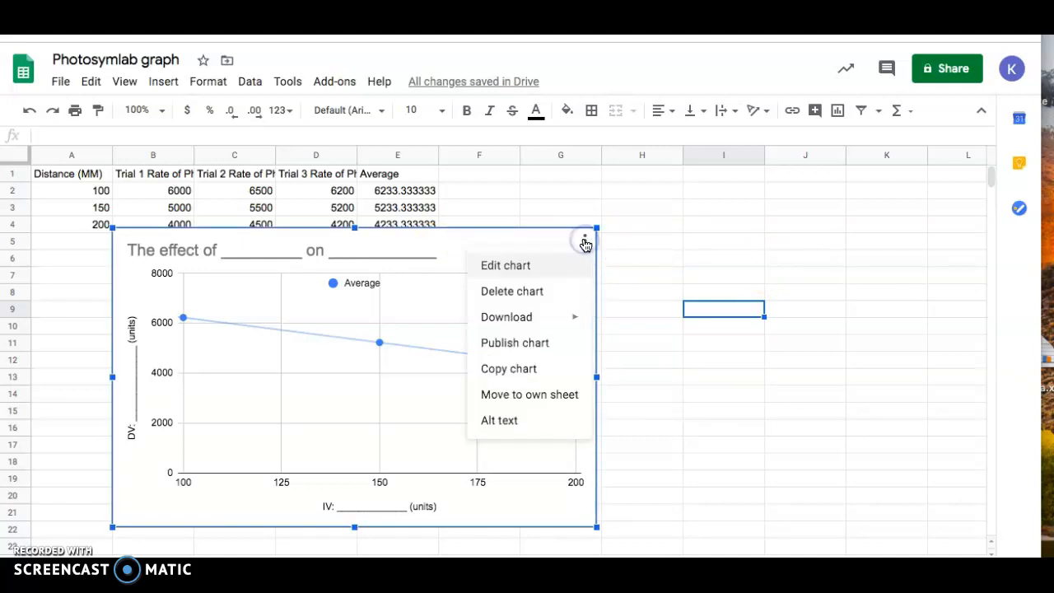
pyautogui.click(549, 372)
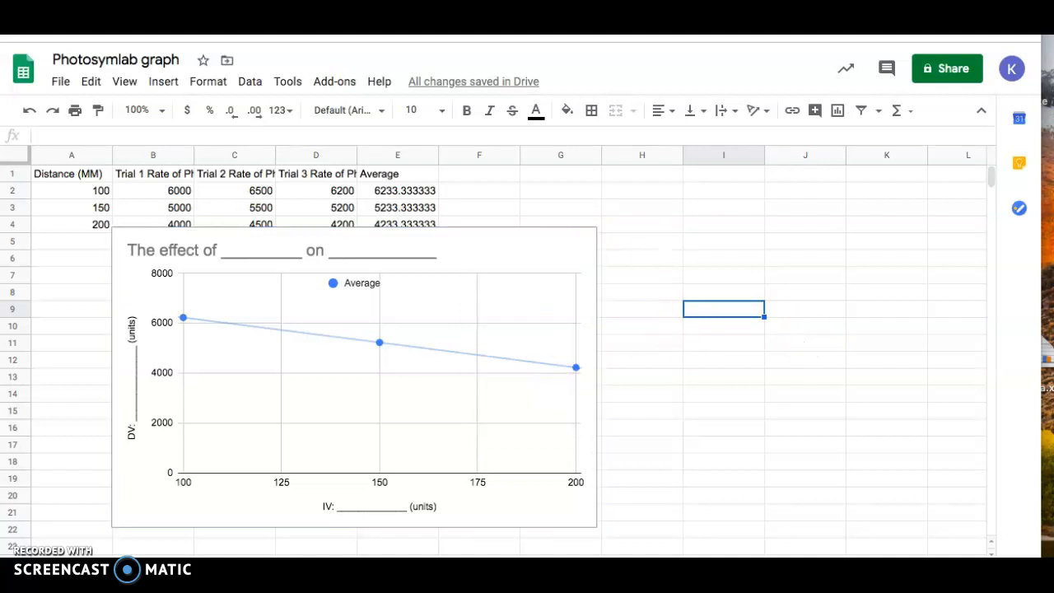
# - Open Google Drive in a new browser tab
pyautogui.hotkey('ctrl', 't')
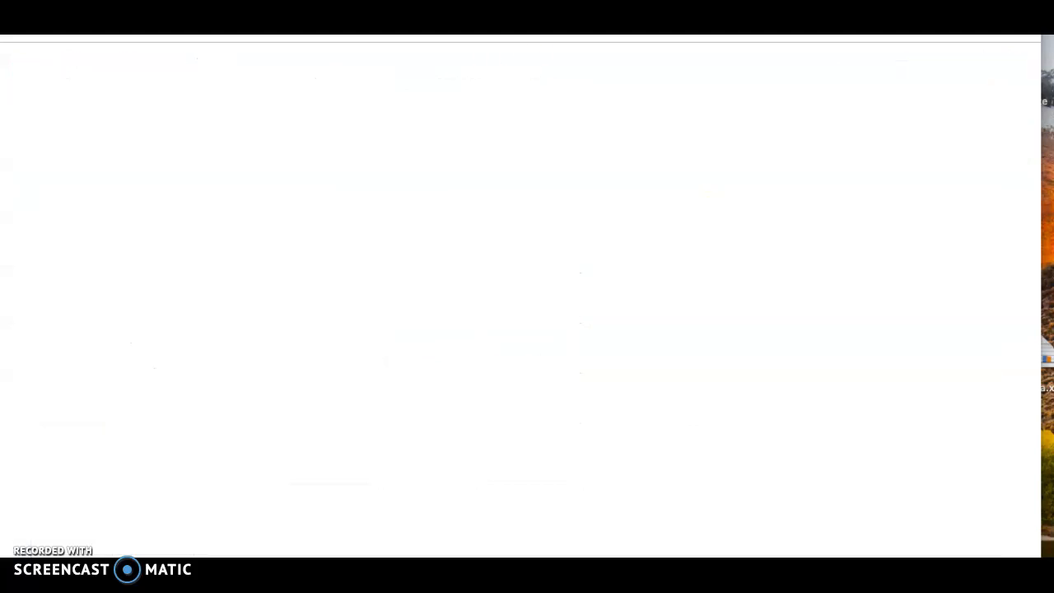
pyautogui.click(984, 74)
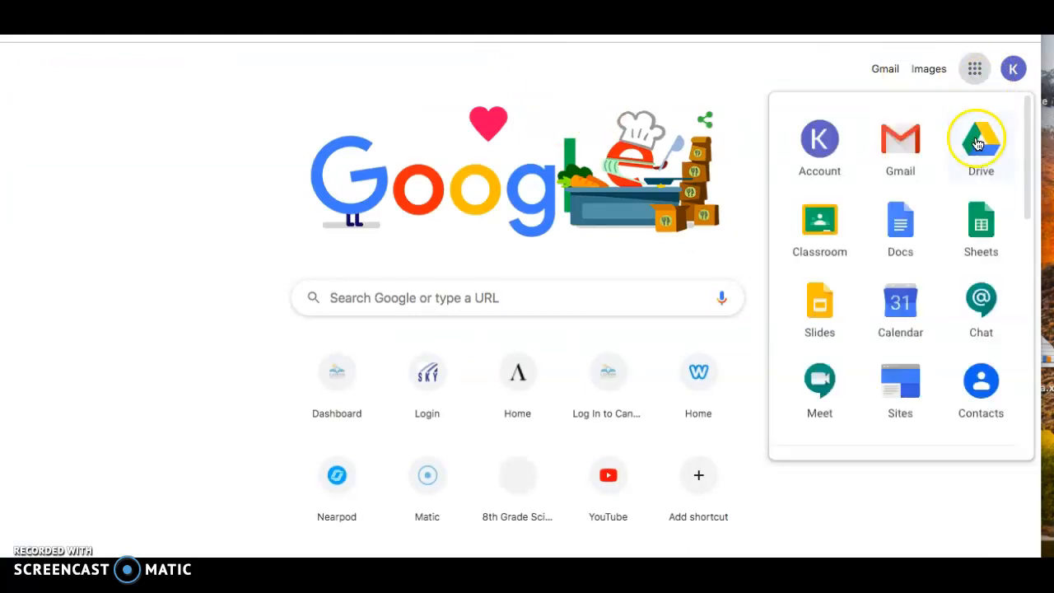
pyautogui.click(977, 143)
# - Search Drive for "Photo sim" and open the Photo Distance SimLab document last modified Apr 2, 2020
pyautogui.click(433, 76)
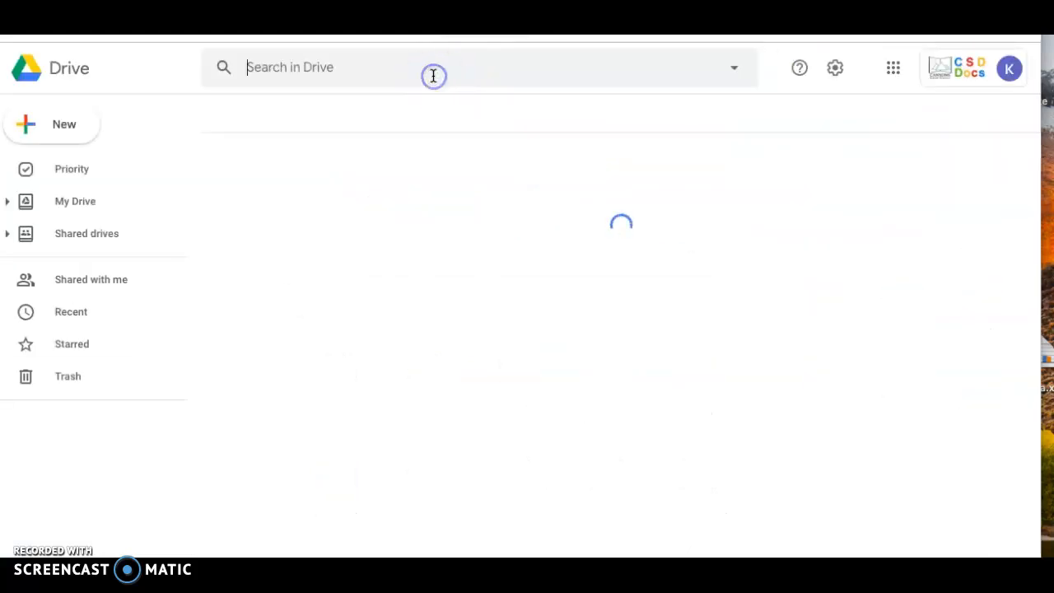
pyautogui.write('Photo si')
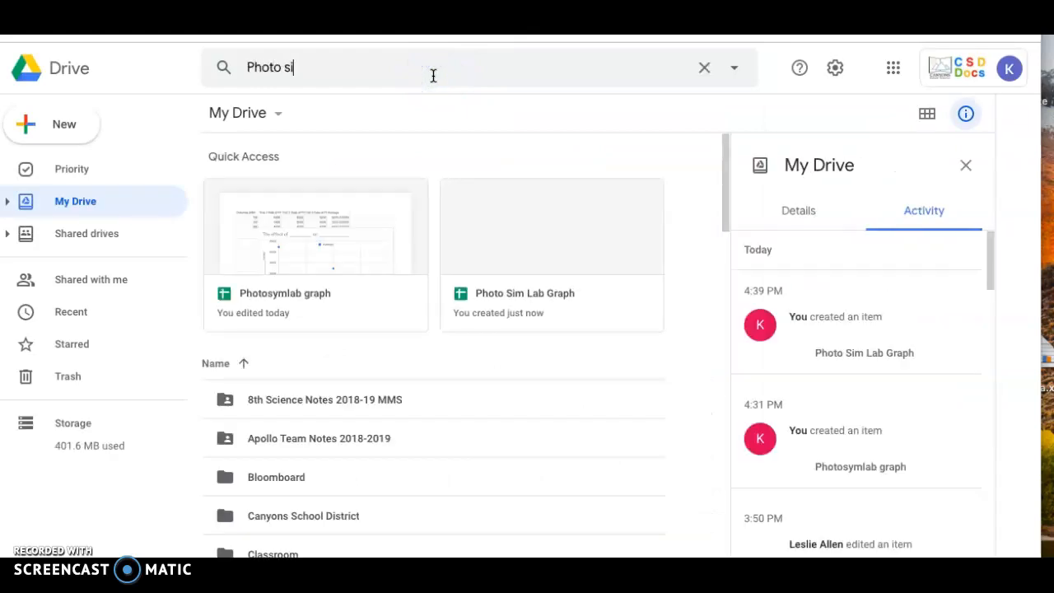
pyautogui.write('m')
pyautogui.click(223, 66)
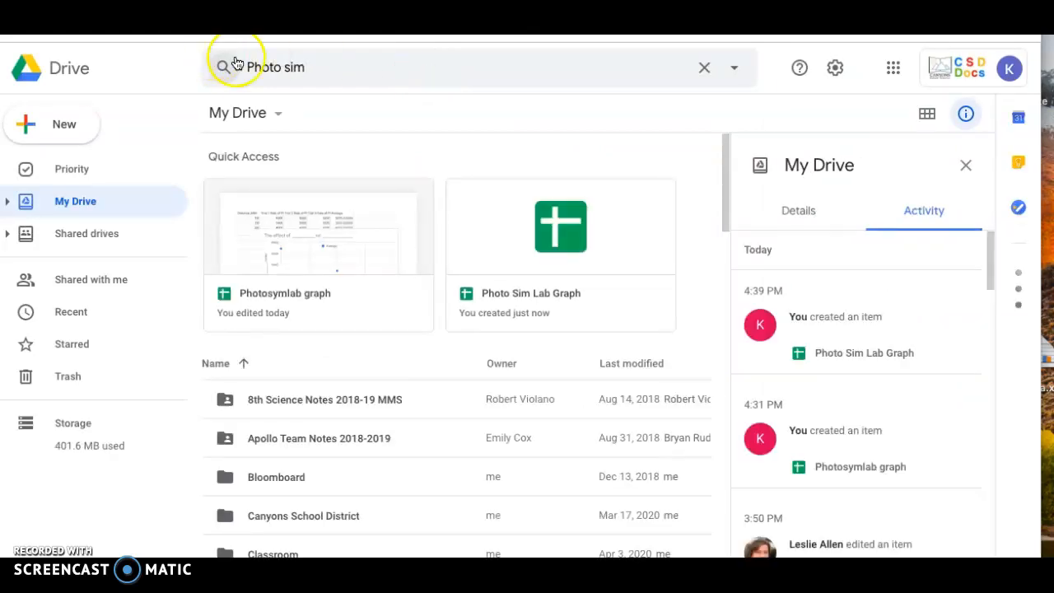
pyautogui.click(306, 262)
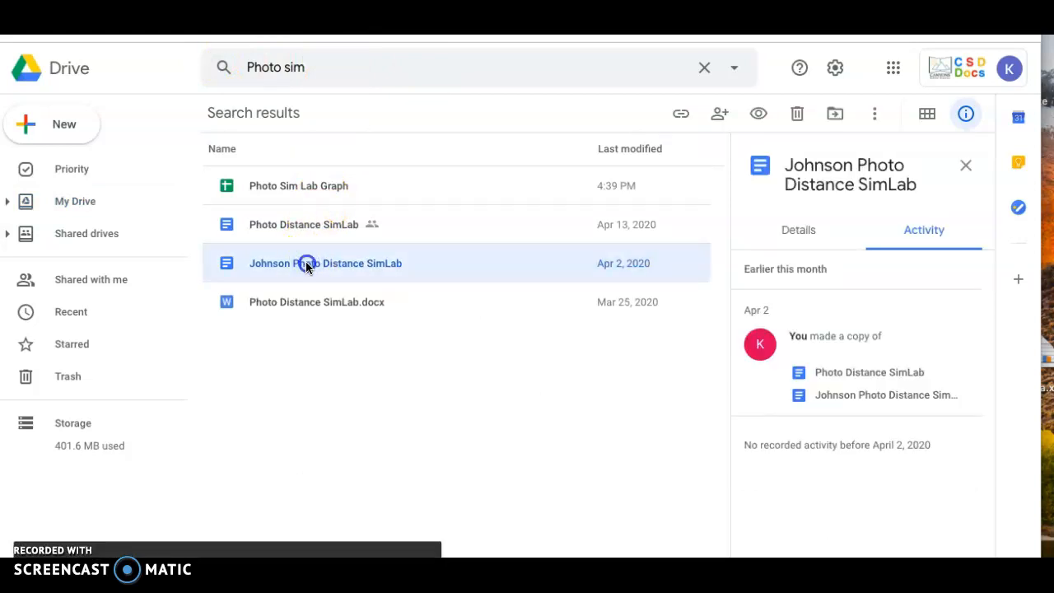
pyautogui.doubleClick(306, 263)
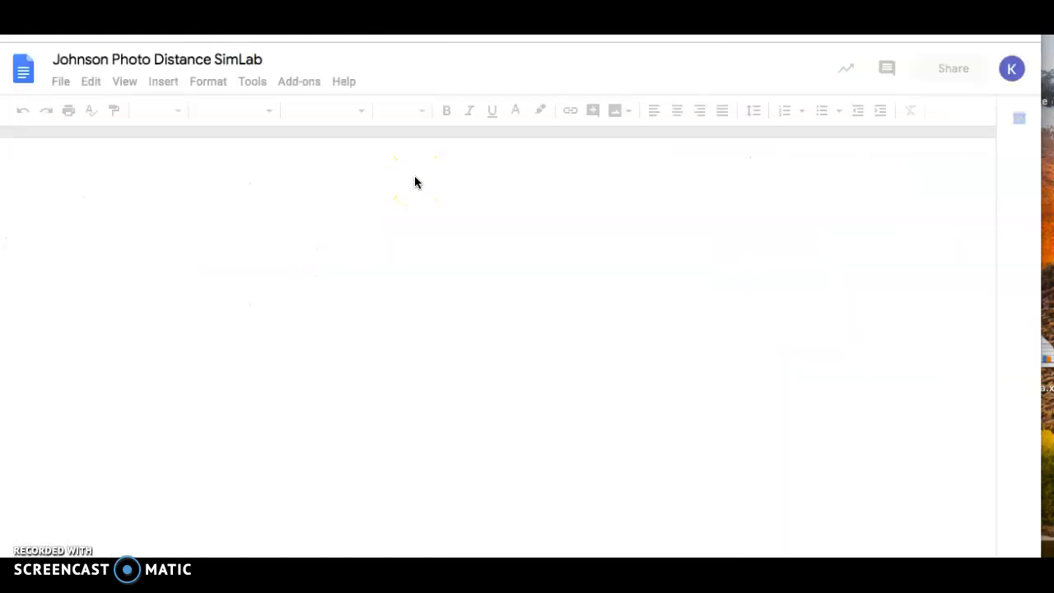
# - Paste the copied chart below the yellow graph placeholder in Part 3 of the lab document, linked to the spreadsheet
pyautogui.scroll(-8, 414, 175)
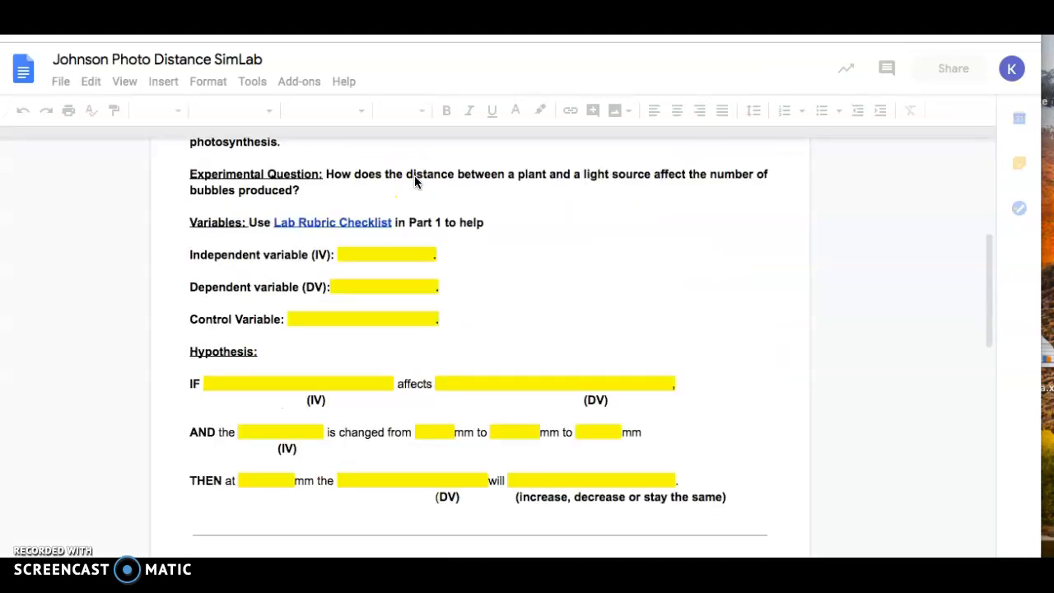
pyautogui.scroll(-10, 414, 175)
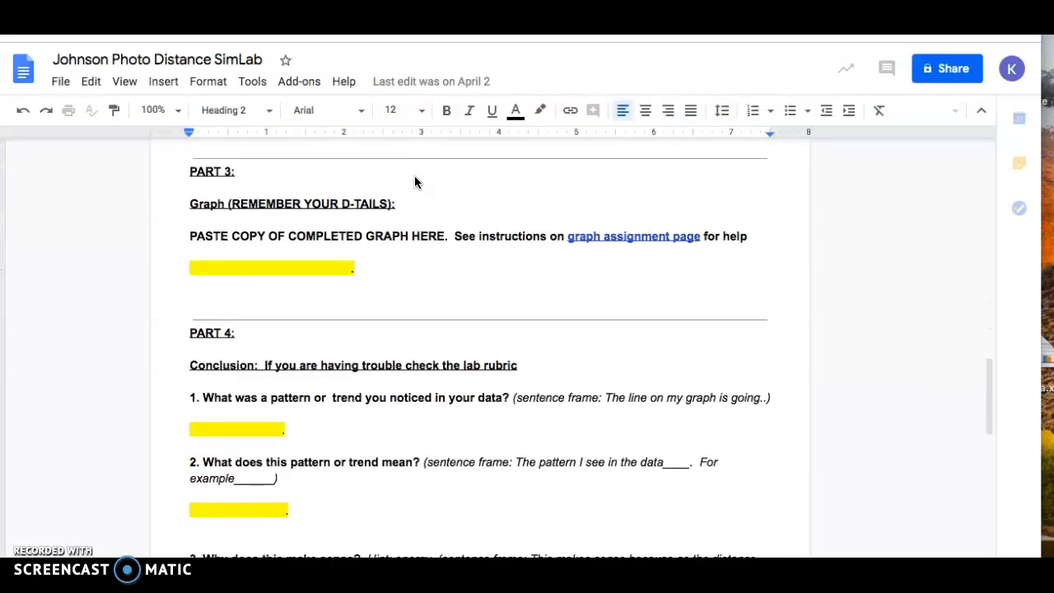
pyautogui.click(204, 294)
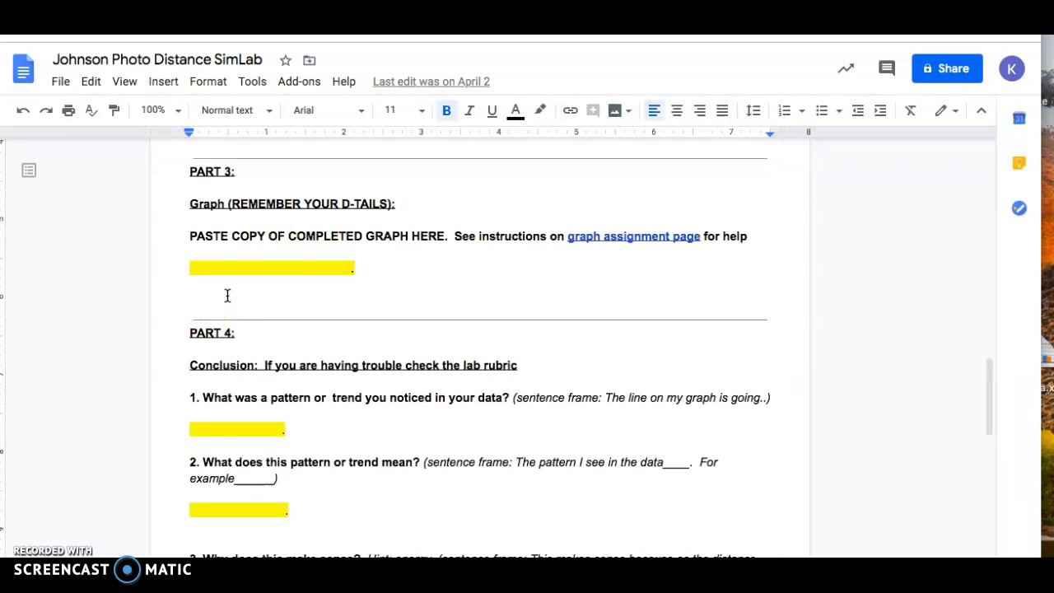
pyautogui.press('super+v')
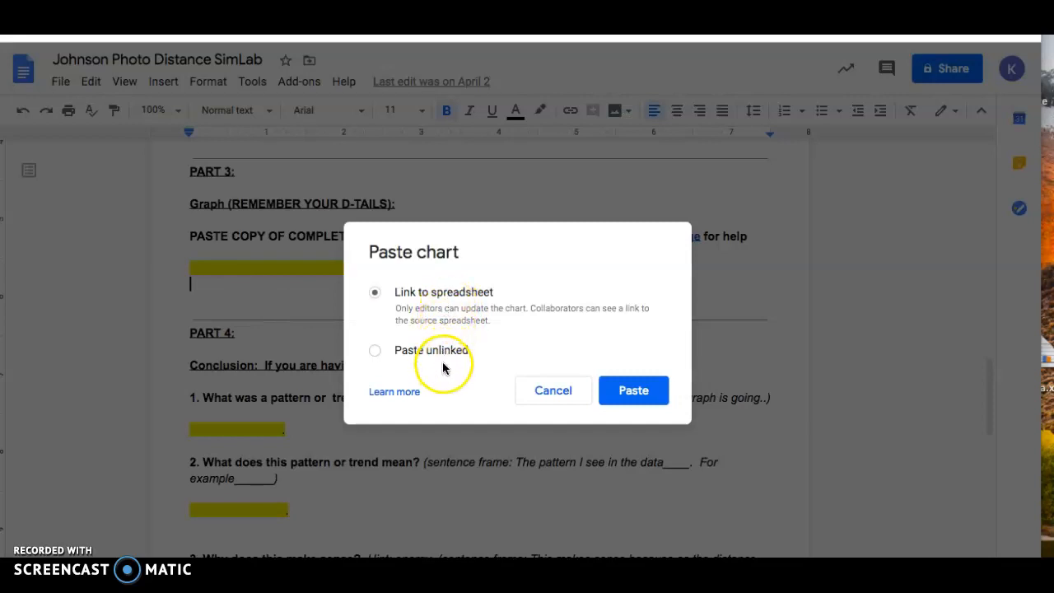
pyautogui.click(619, 389)
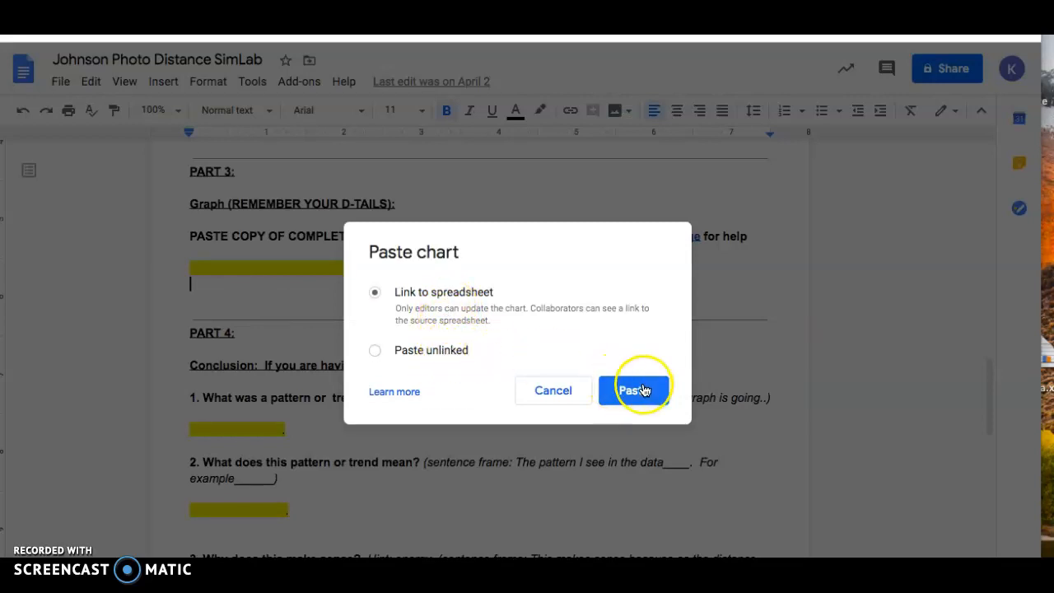